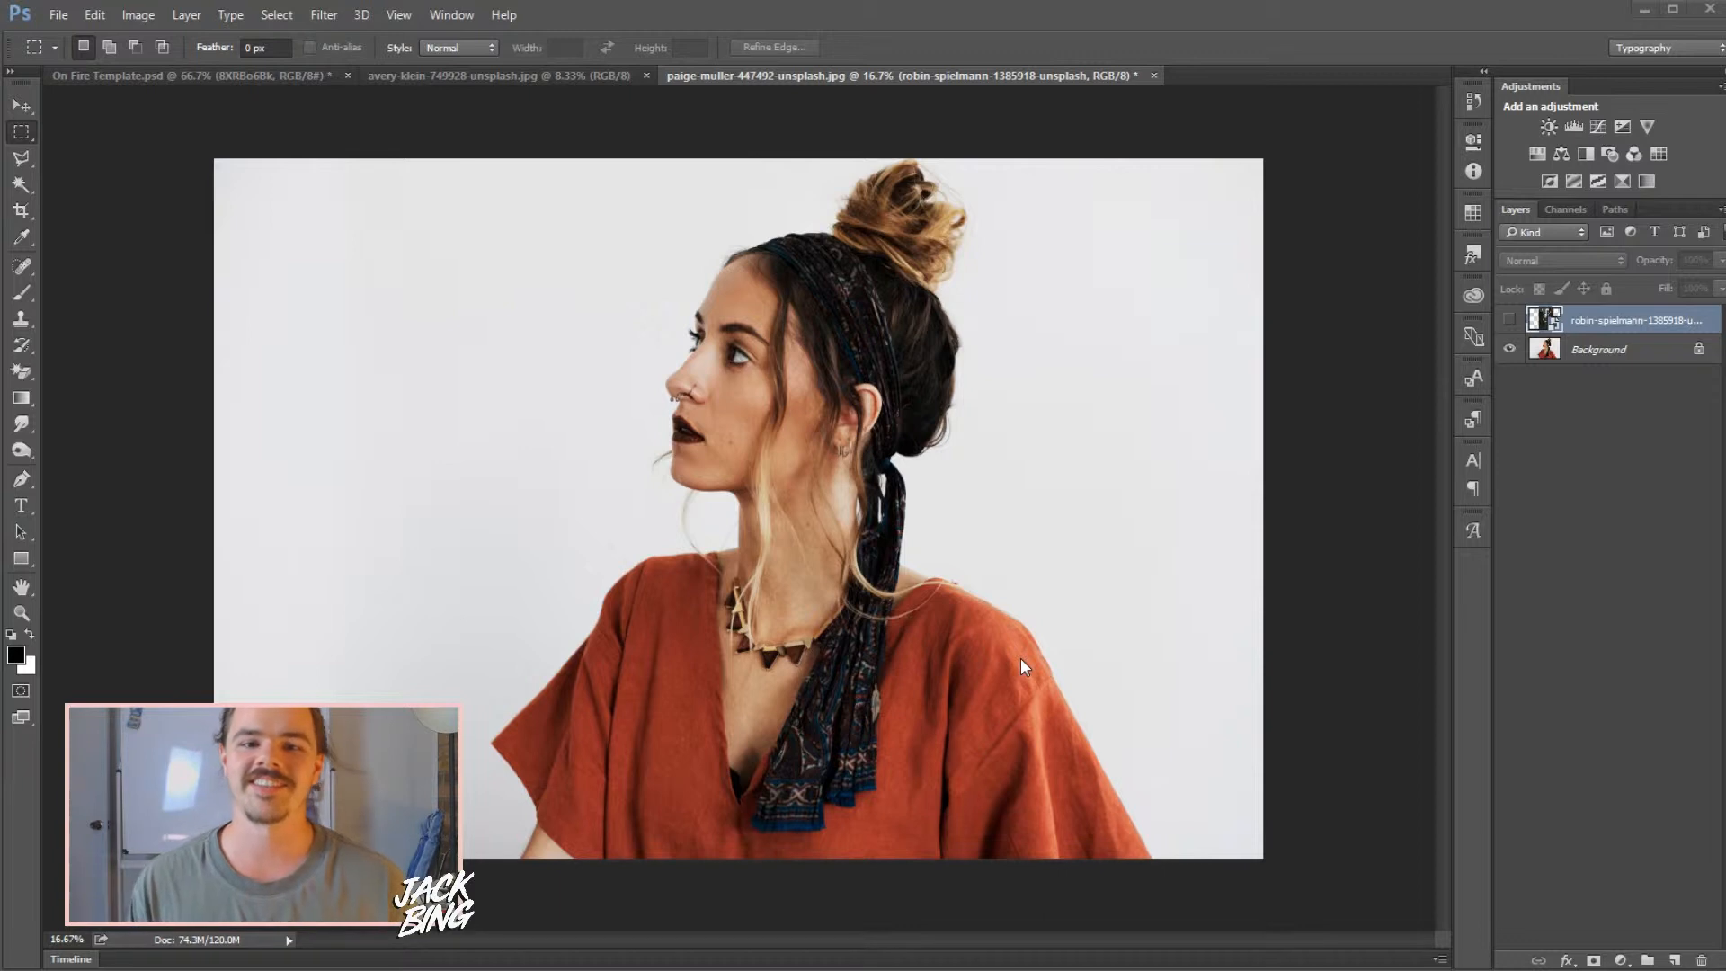
Add a Black & White adjustment layer with default settings directly above the Background portrait
click(1641, 350)
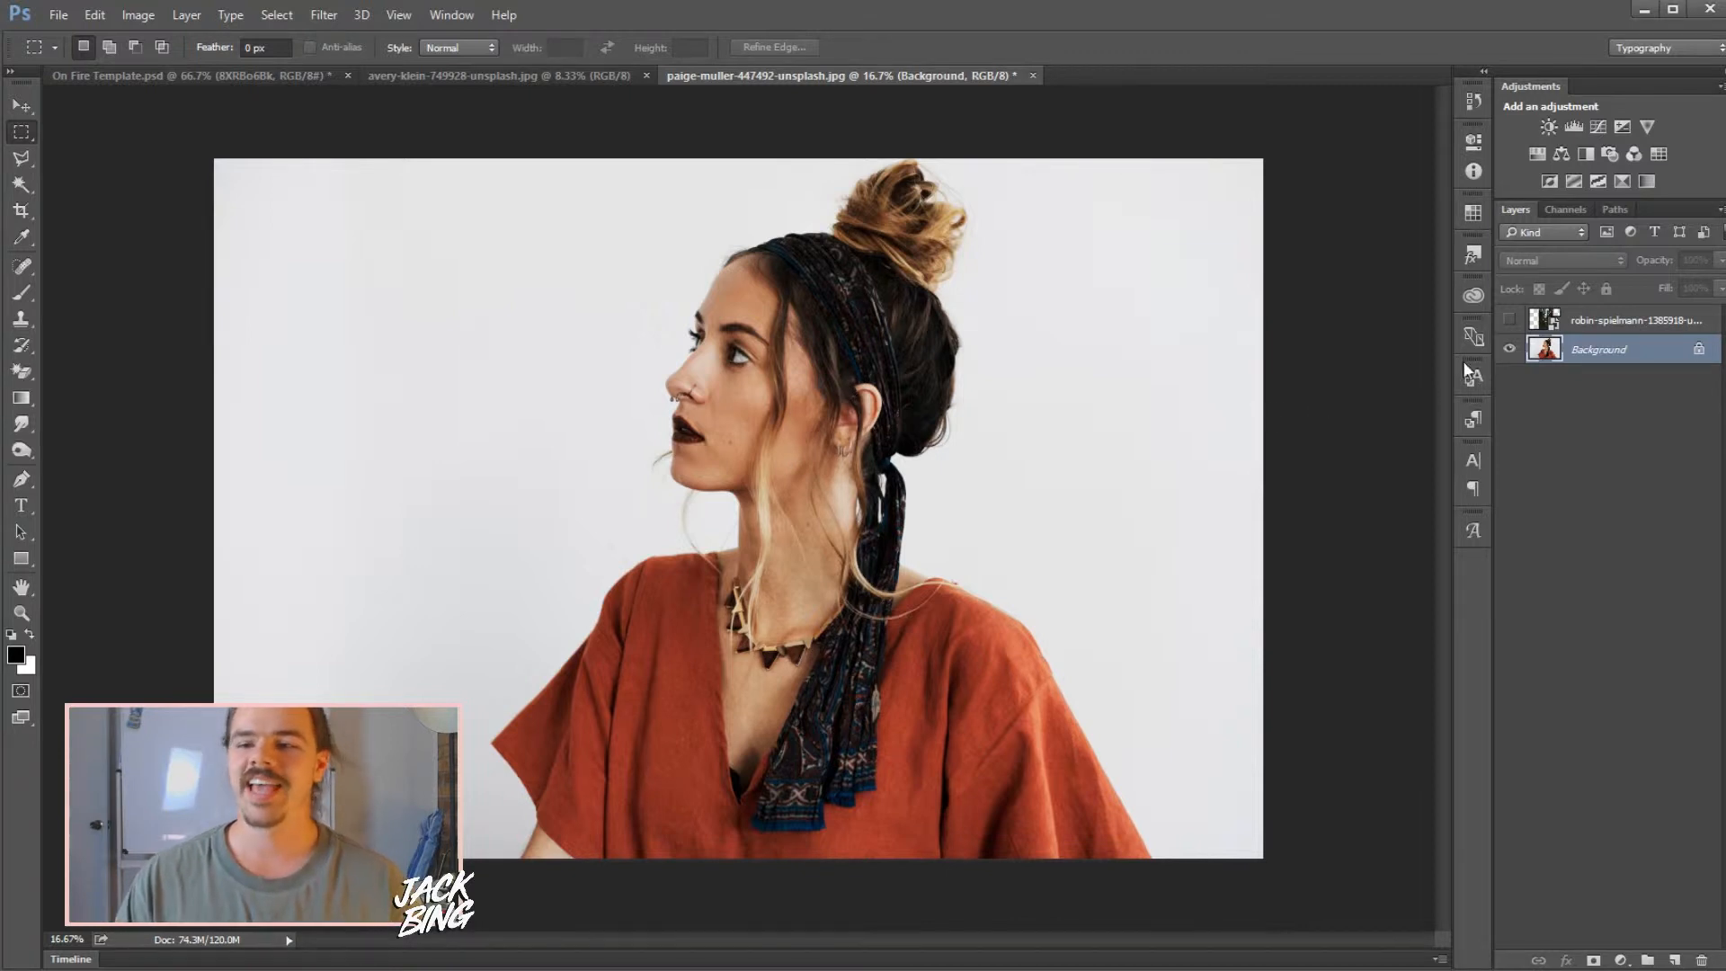
click(1511, 321)
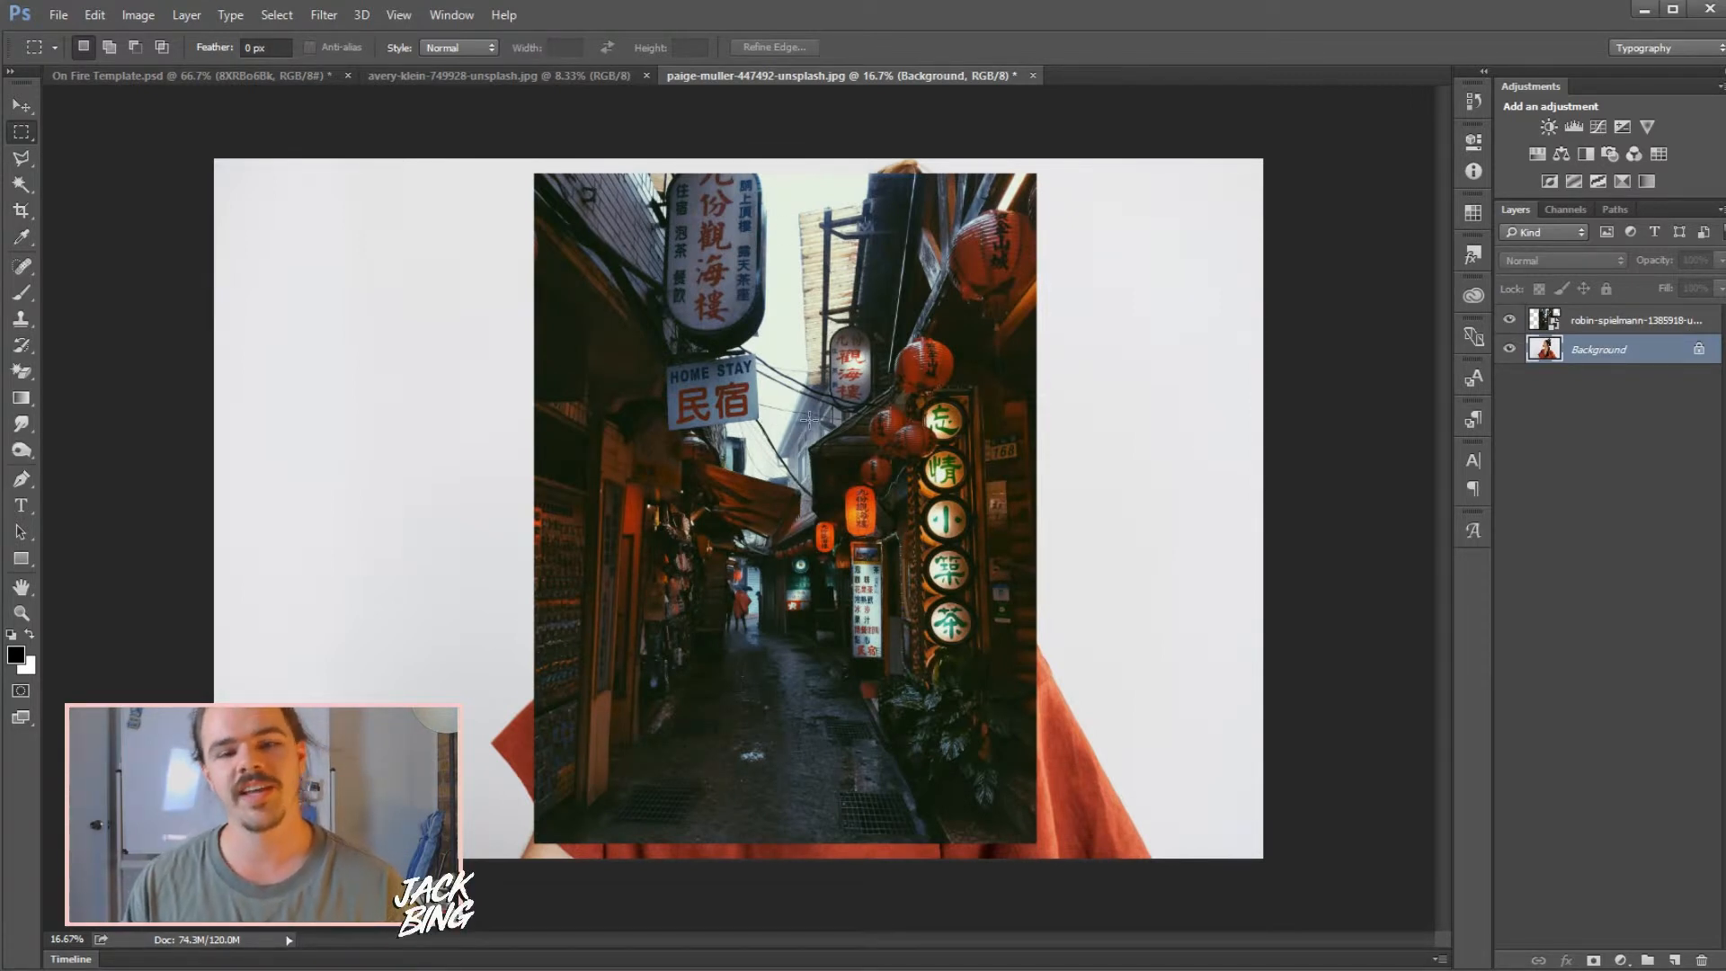
click(1510, 322)
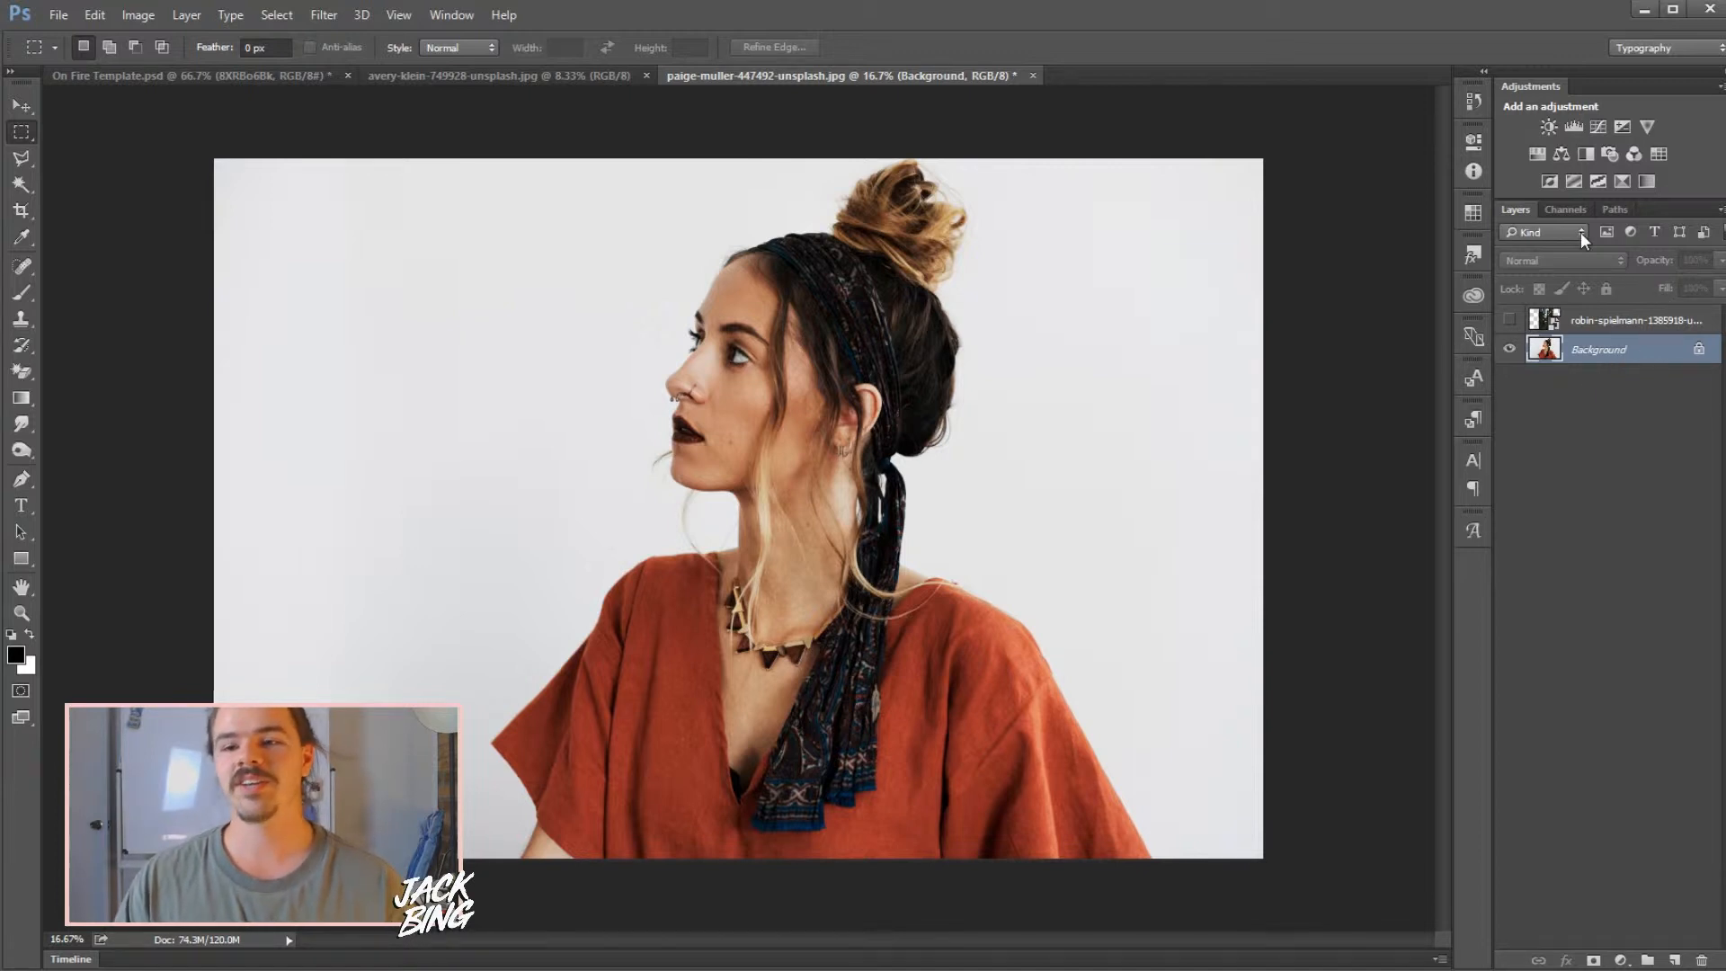
click(1621, 961)
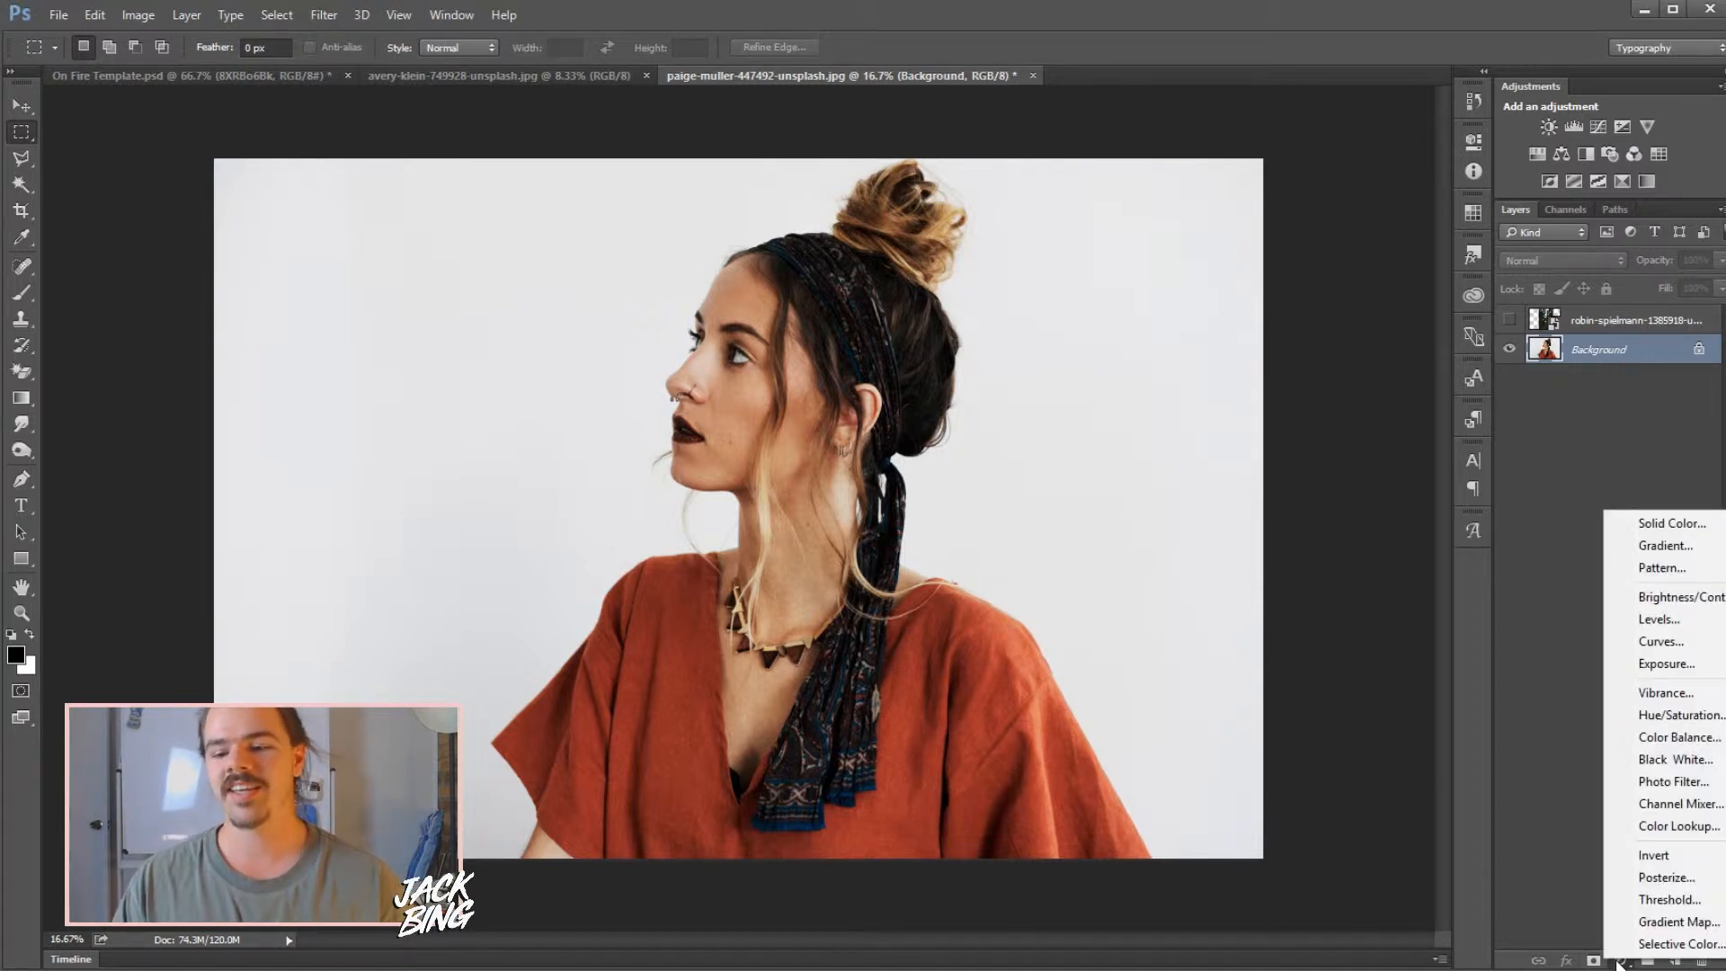
click(1652, 761)
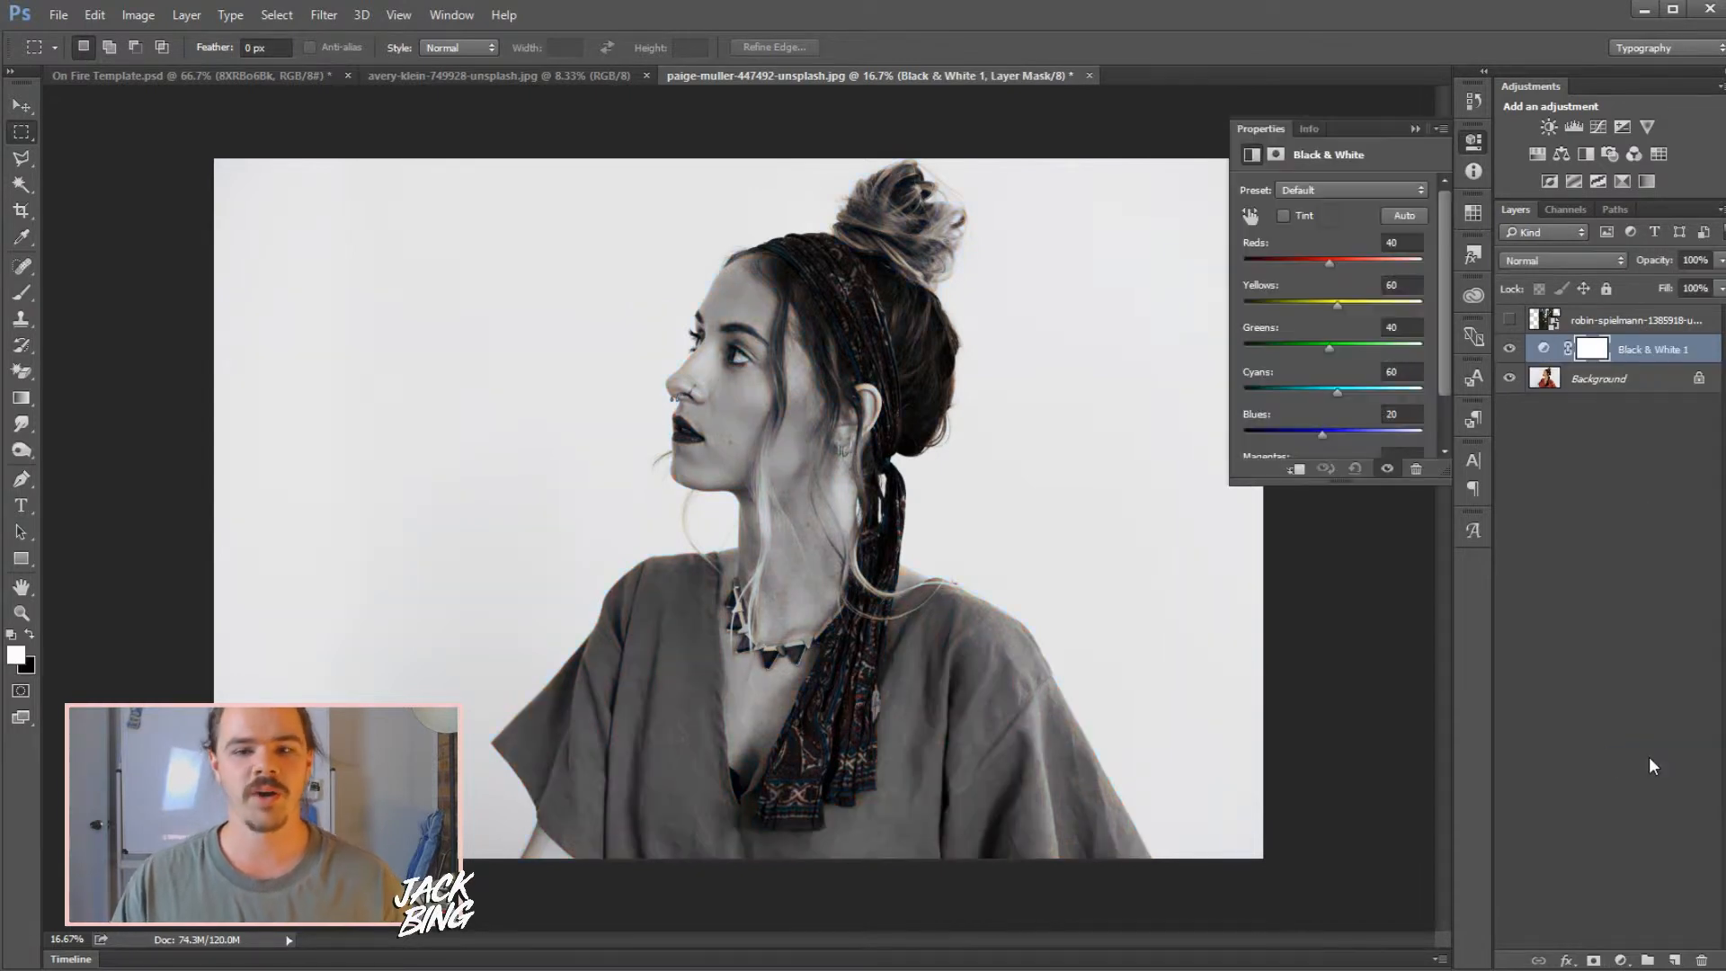
click(1415, 129)
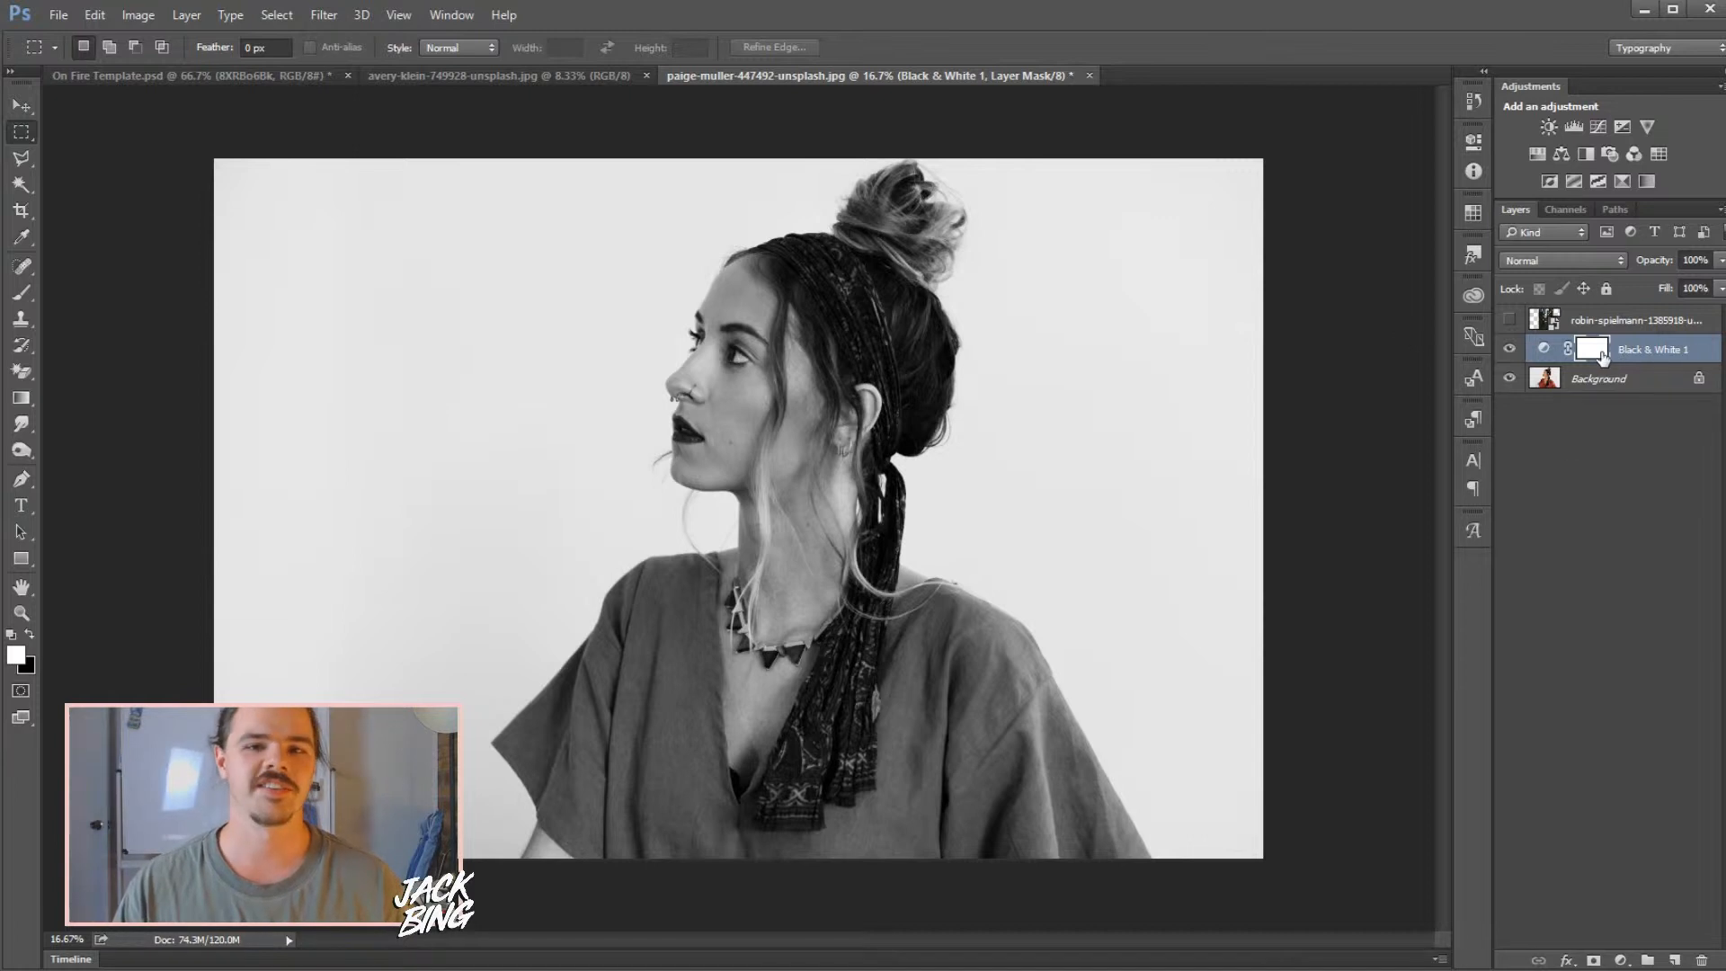
Select all white backdrop areas around the woman on the Background layer with the Magic Wand and copy them to a new layer
click(1640, 385)
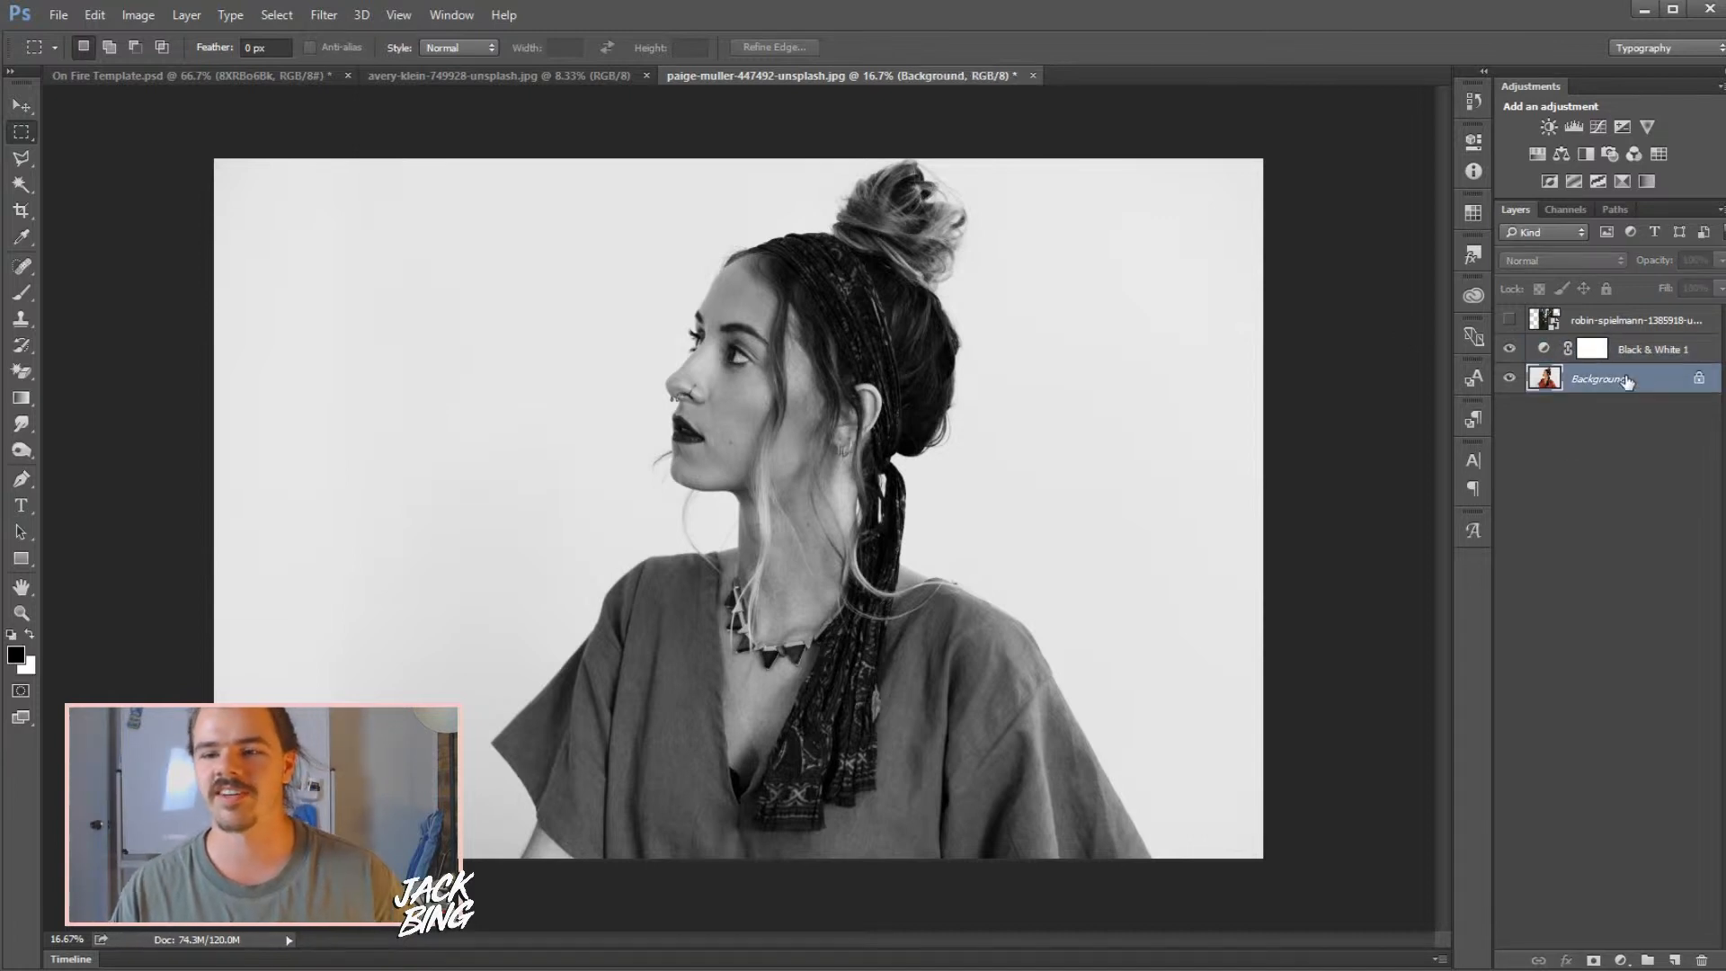
click(20, 185)
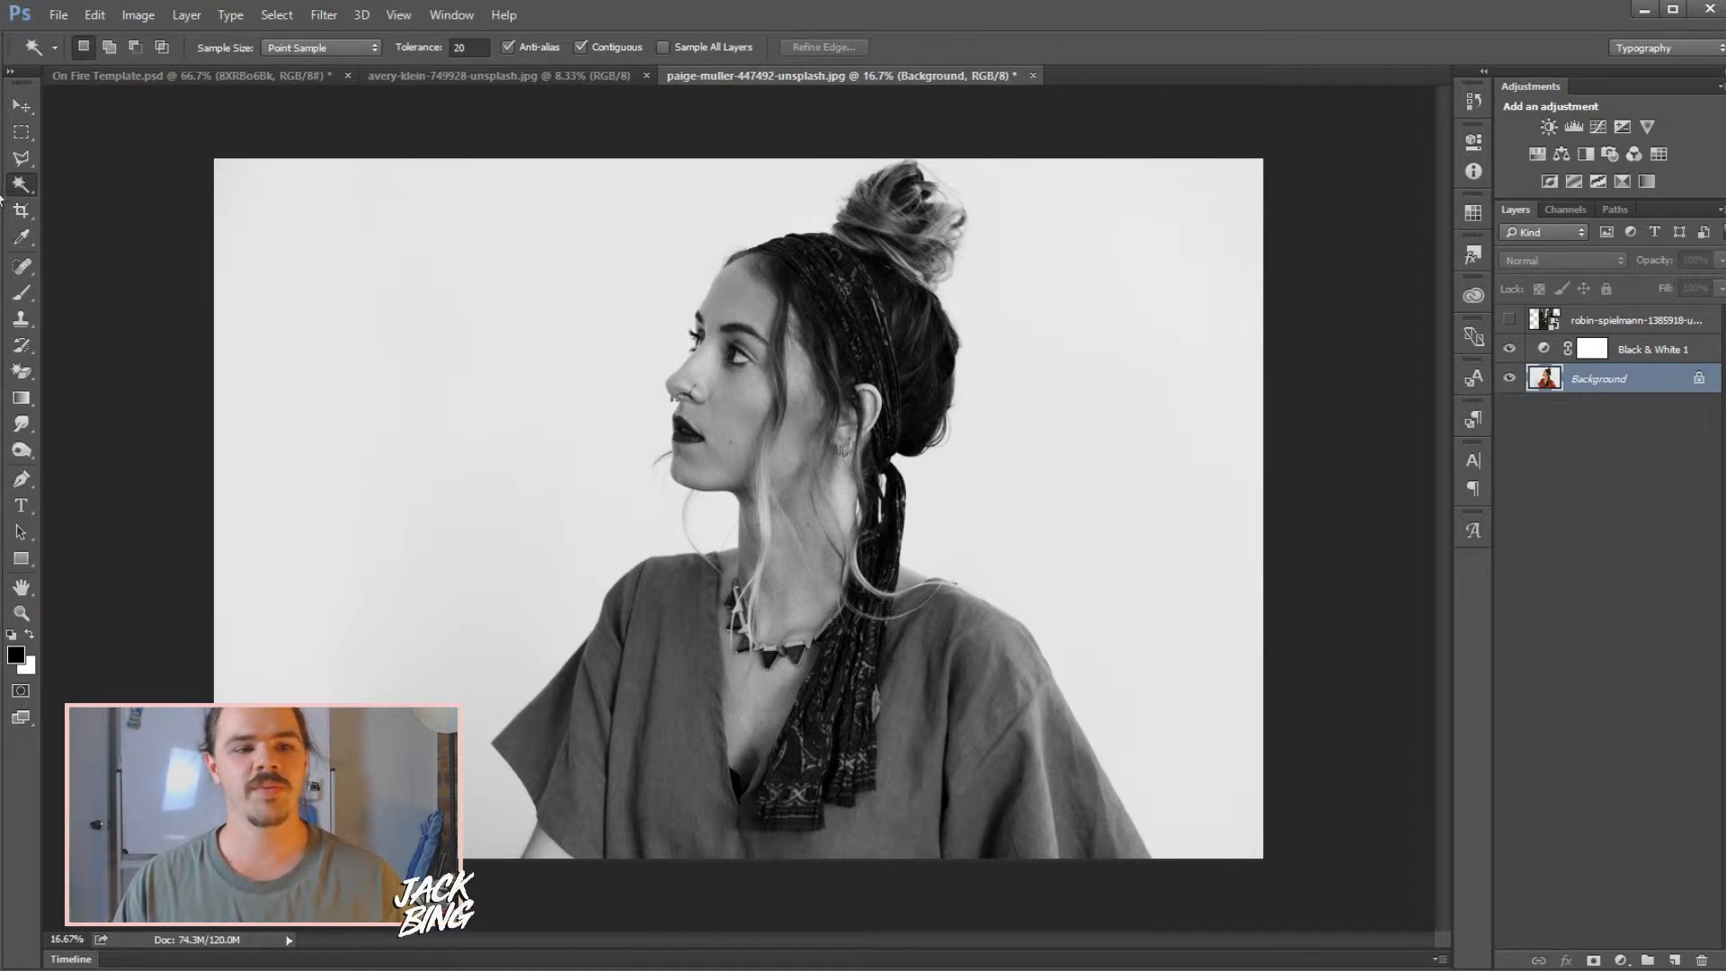
click(396, 388)
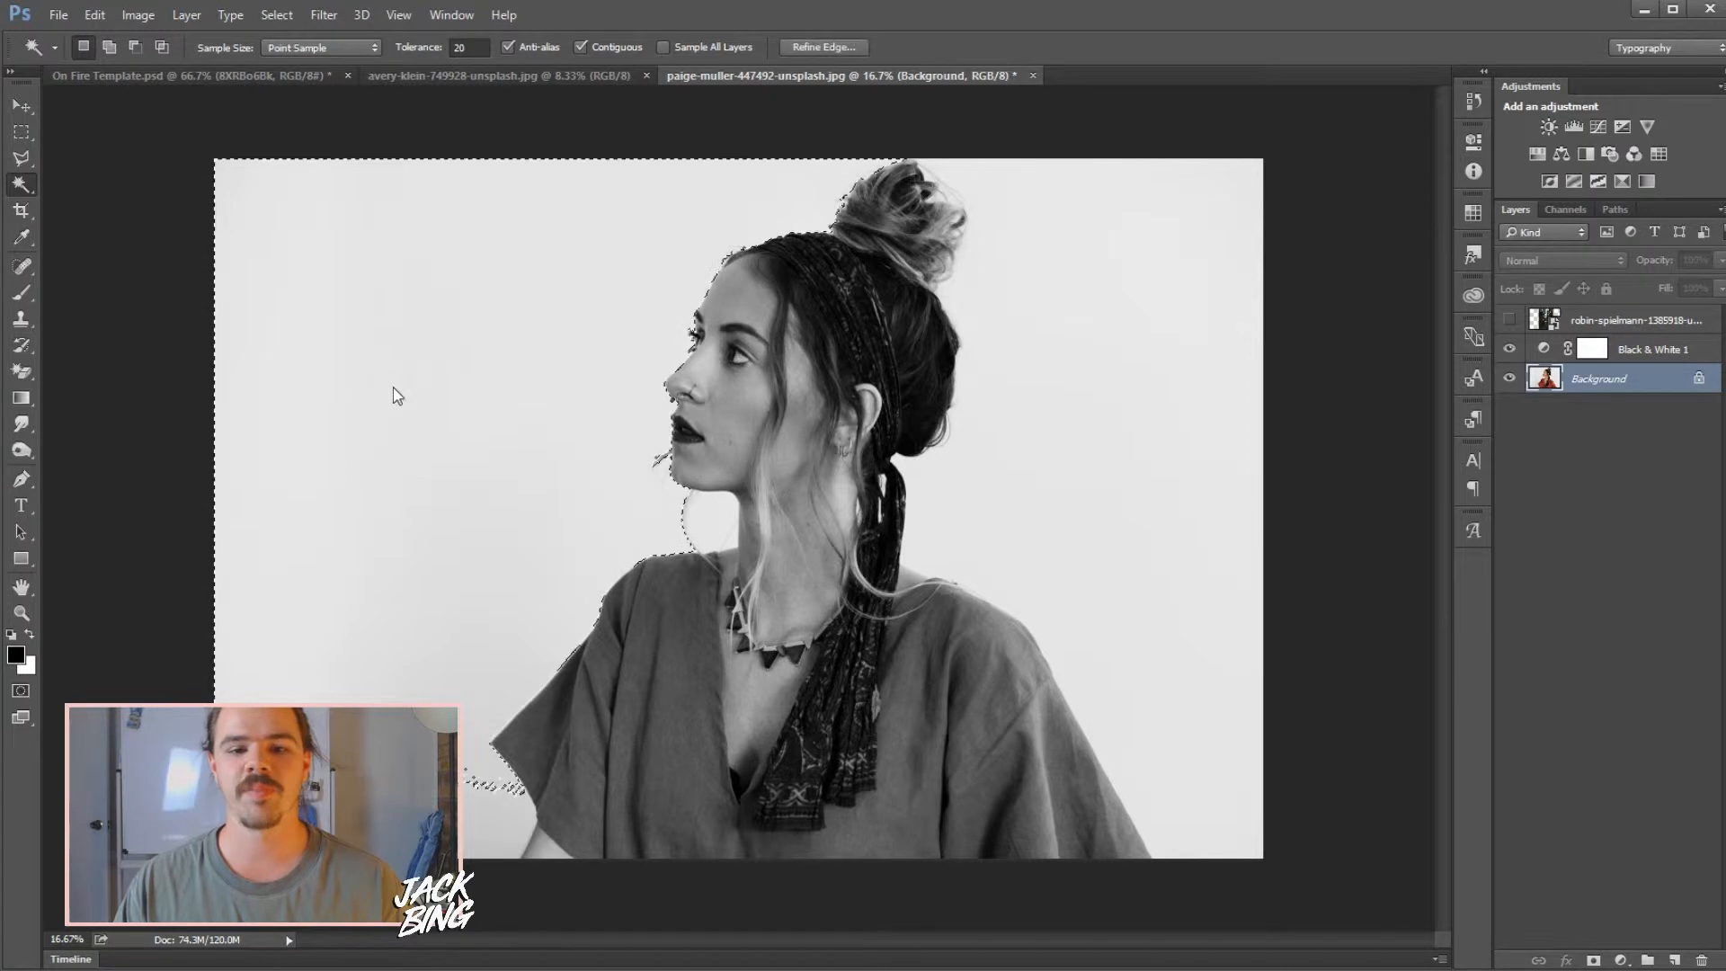
shift+click(706, 517)
shift+click(493, 825)
shift+click(1115, 558)
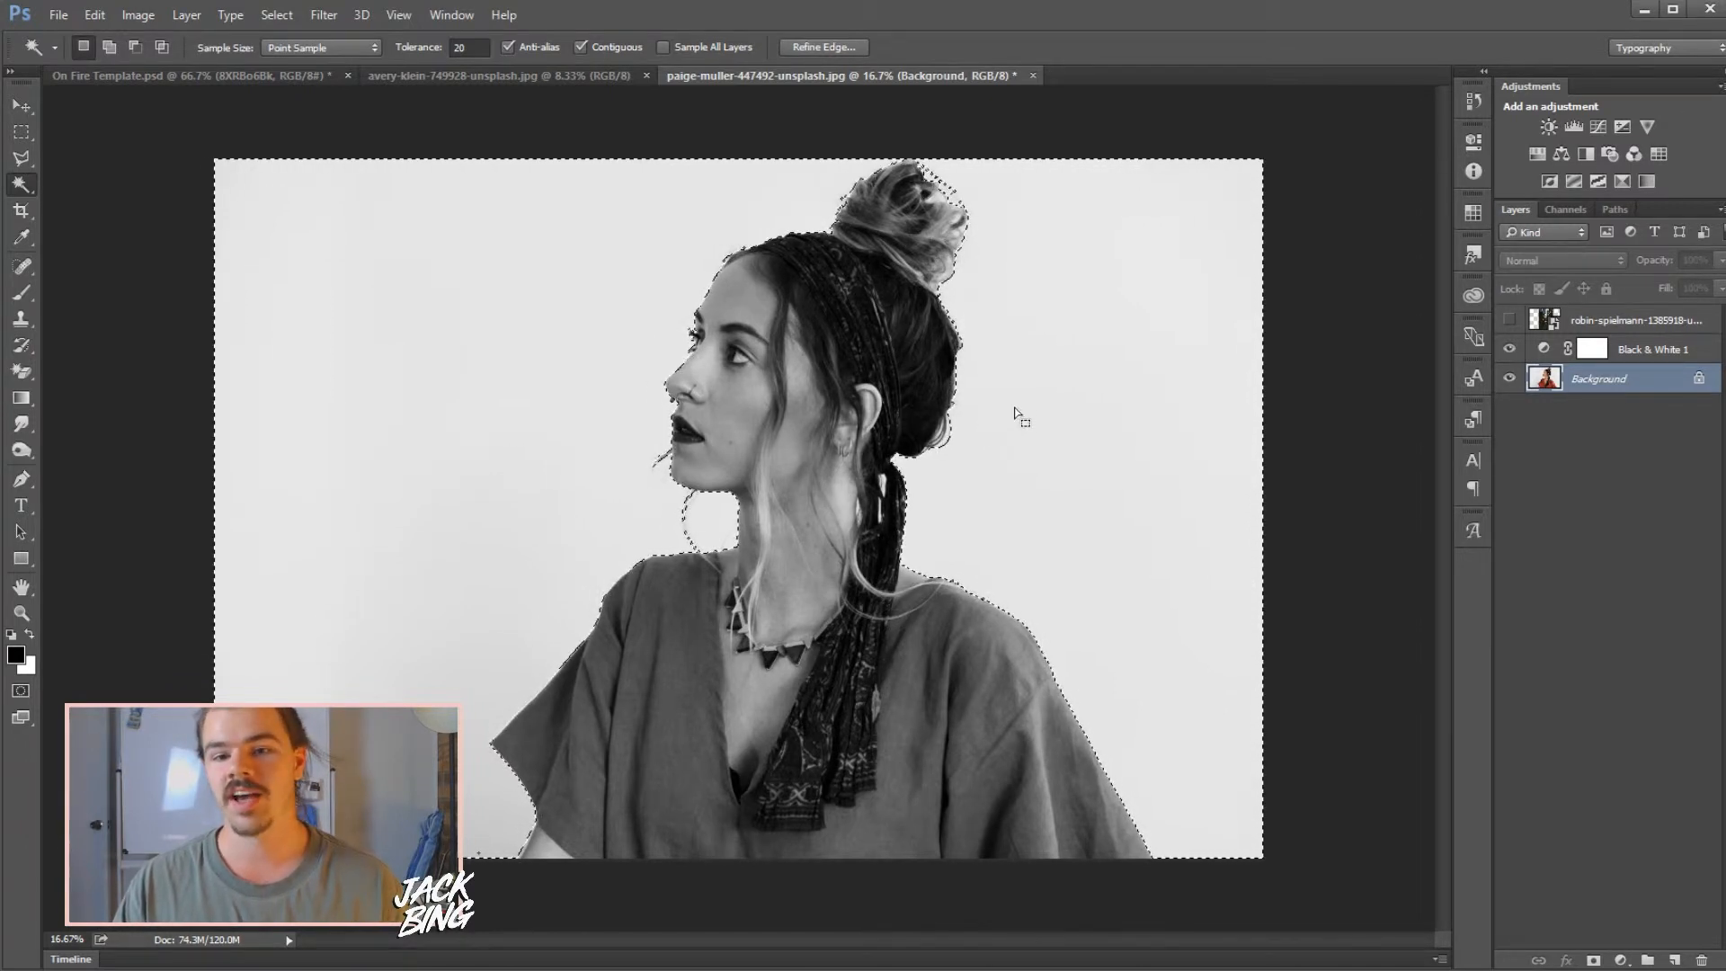
right_click(1017, 410)
click(1166, 866)
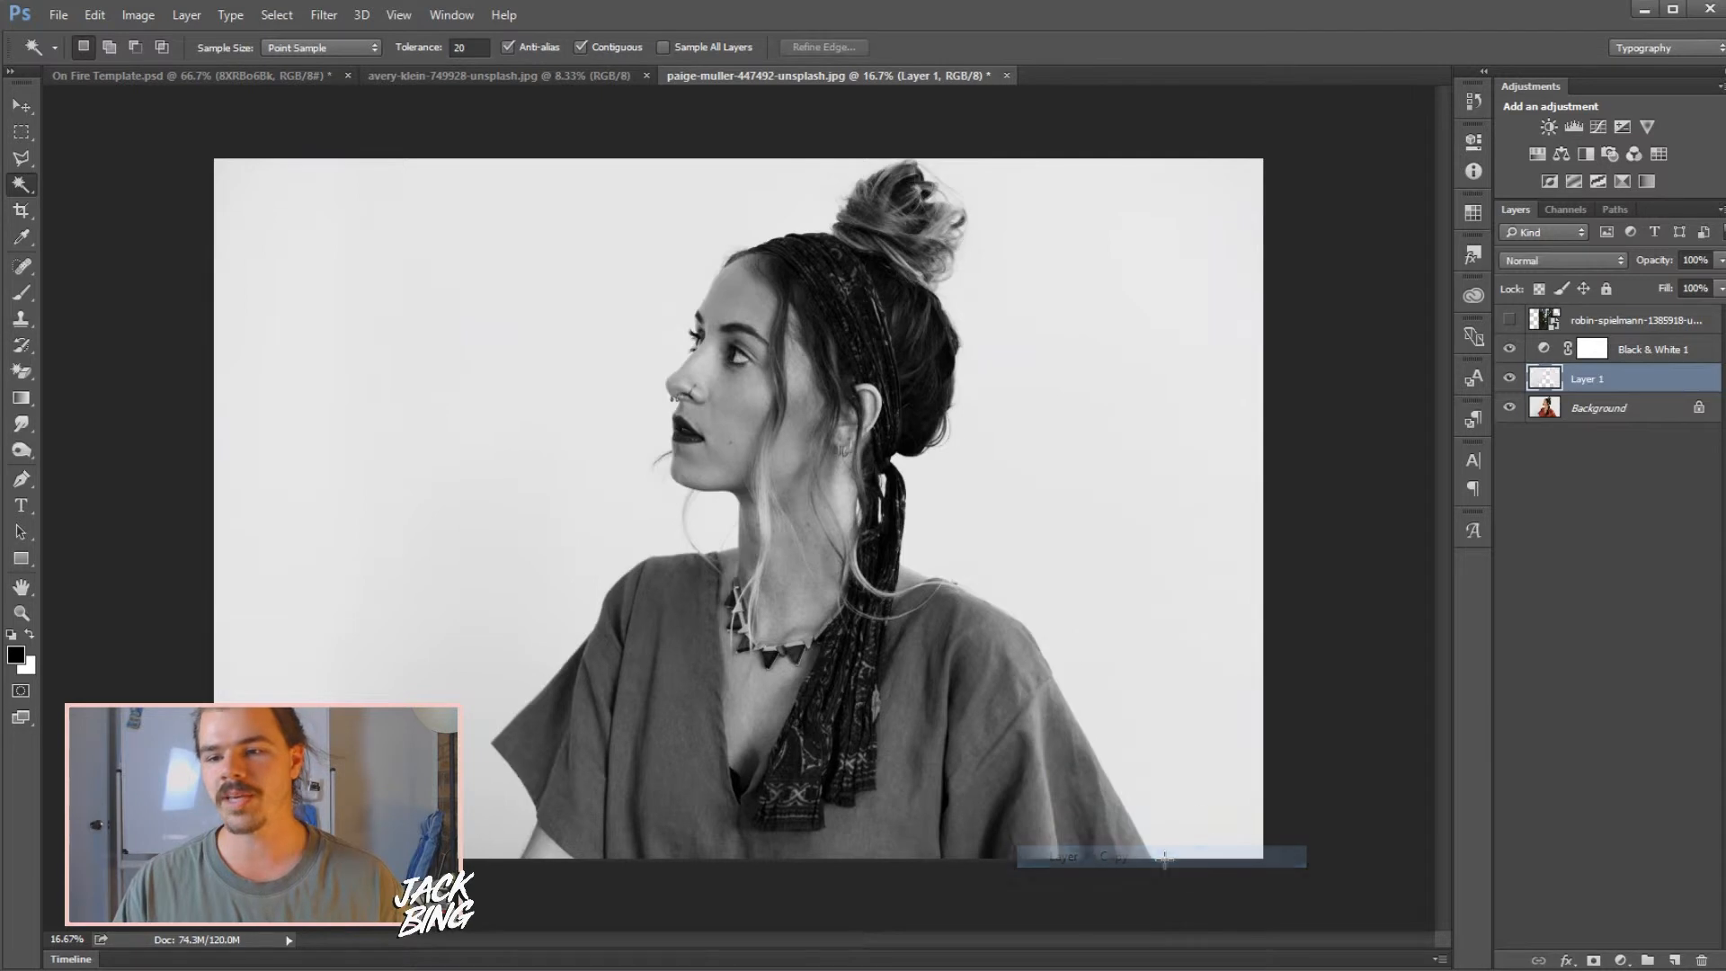
Merge the Black & White adjustment with the Background portrait, leaving the copied backdrop layer above it
shift+click(1641, 384)
right_click(1640, 385)
click(1507, 691)
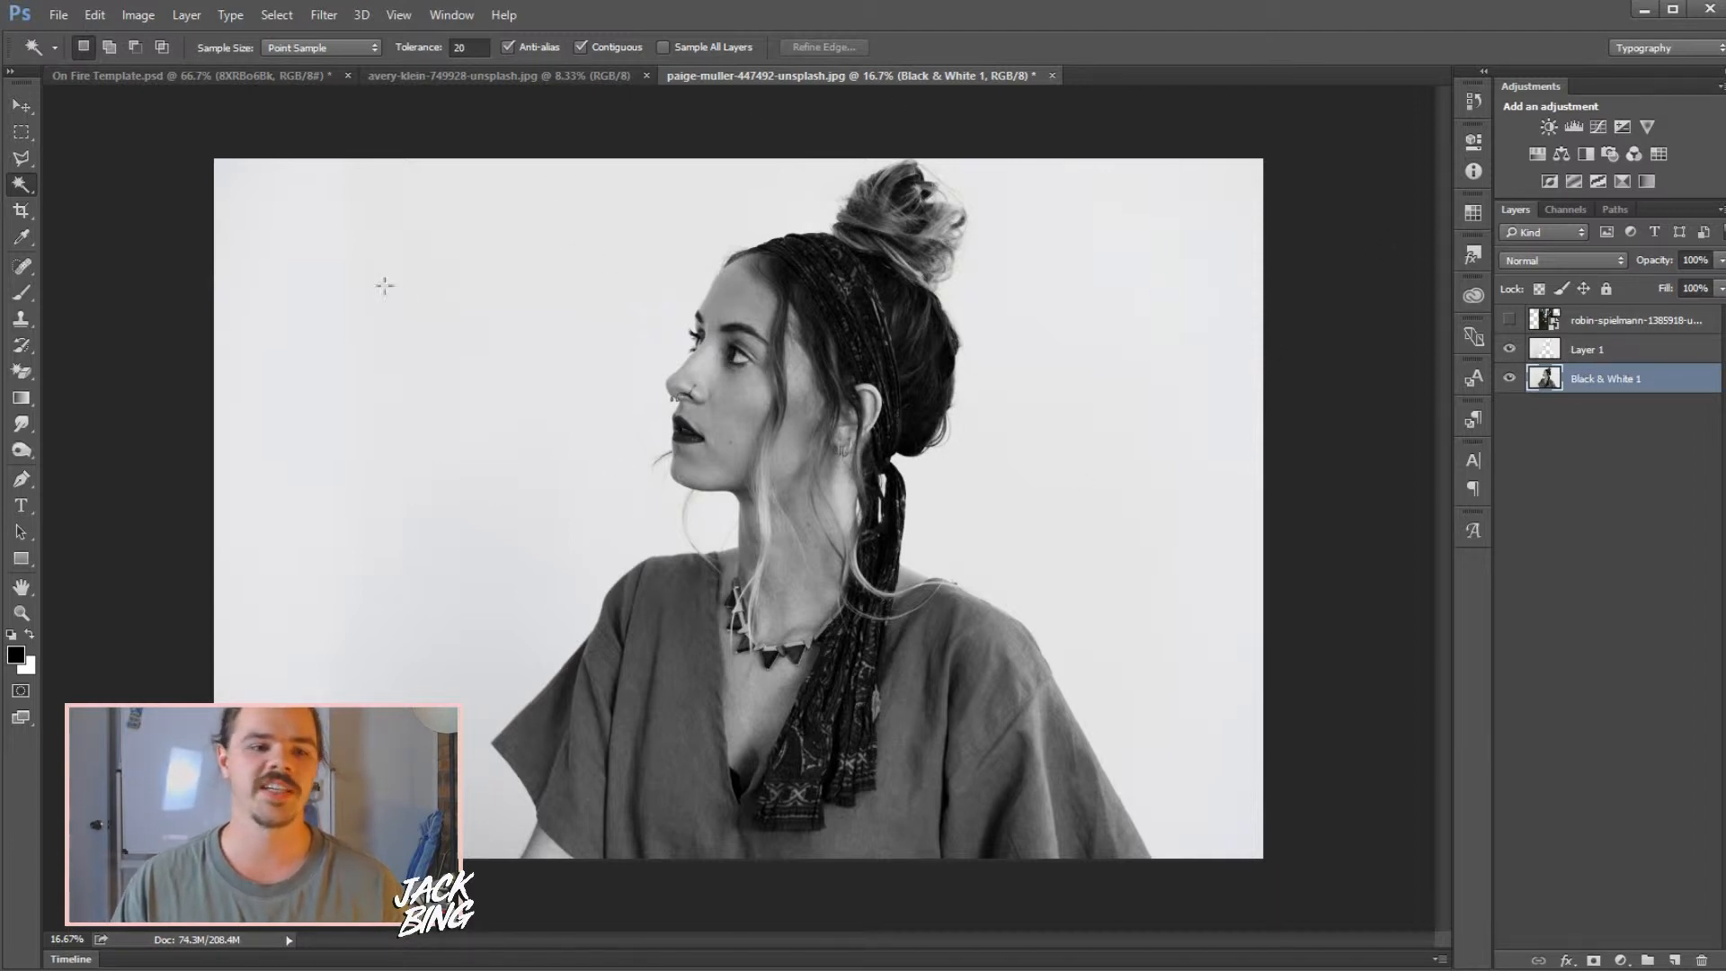
Paint the woman's hair bun, headscarf and back of the neck black with a soft round 390 px brush on the portrait layer
click(22, 292)
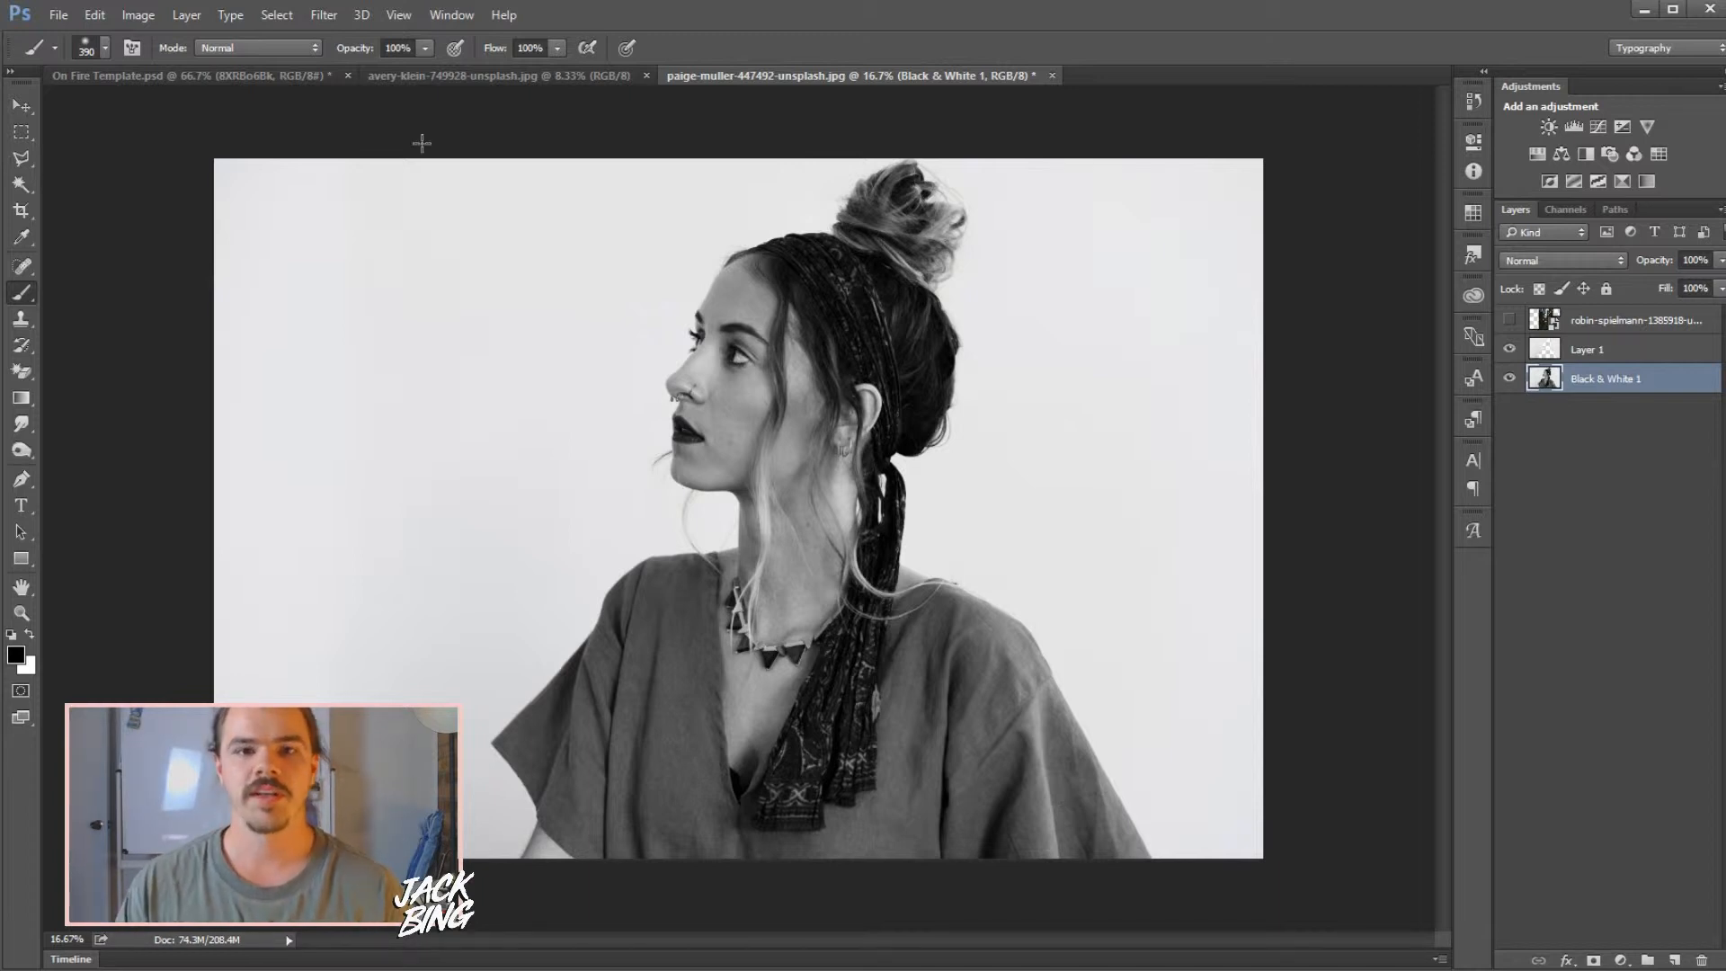
click(104, 49)
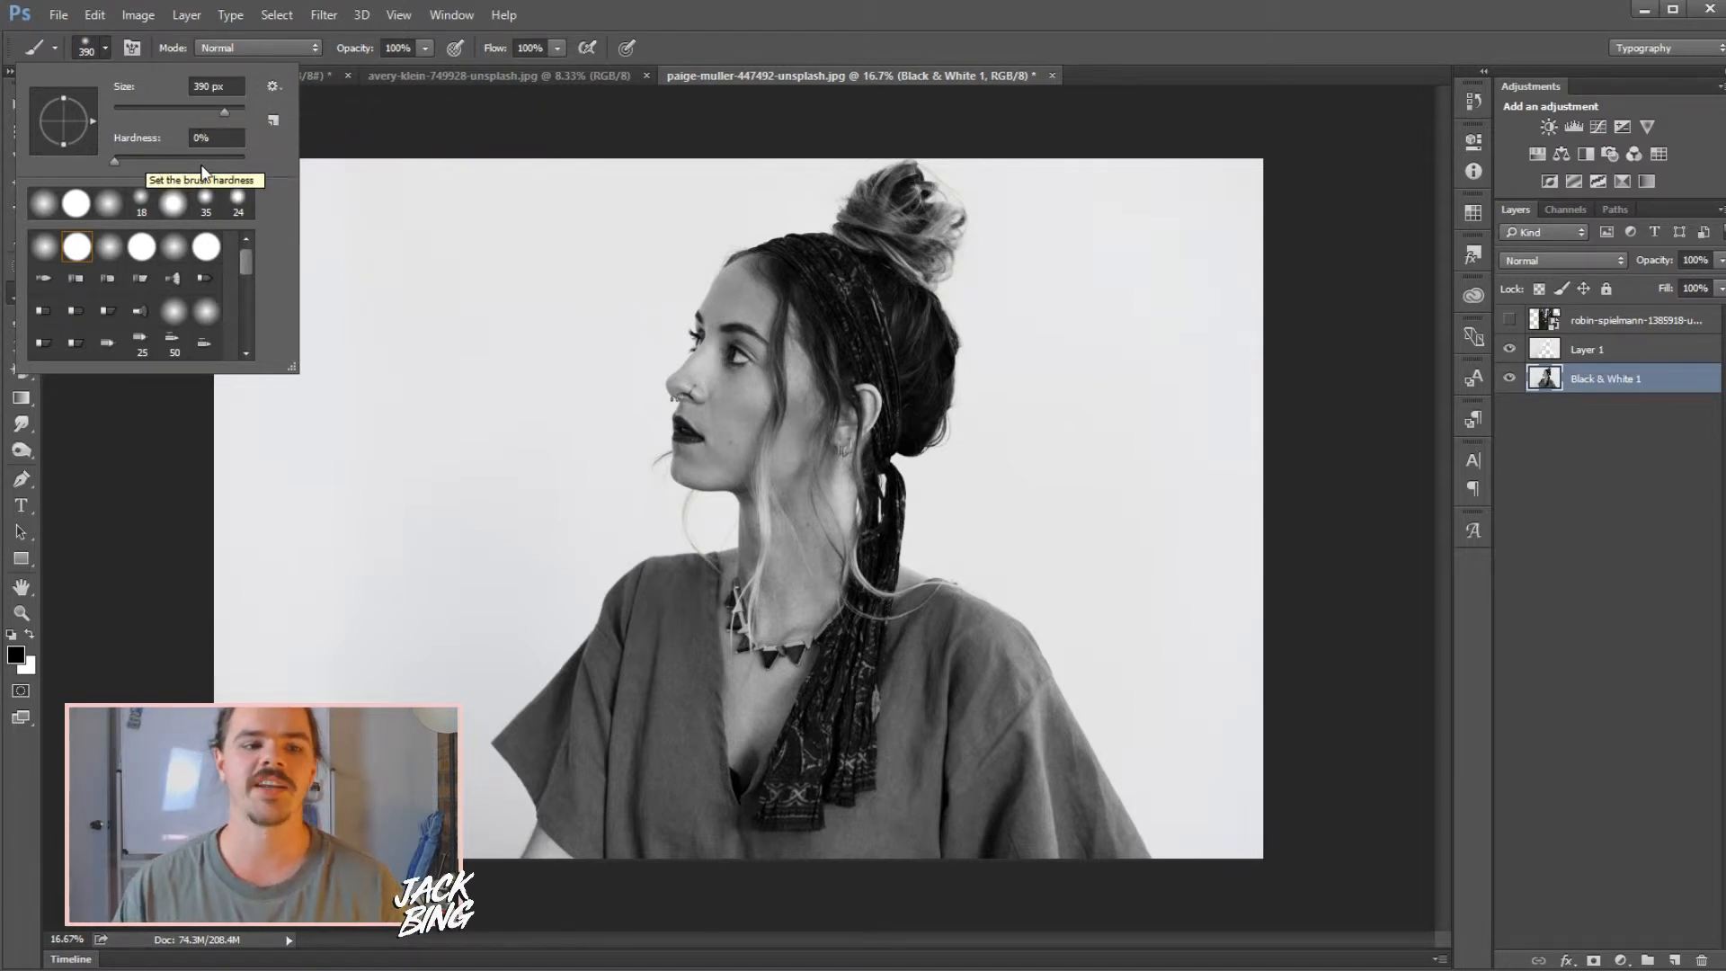
click(41, 245)
click(111, 47)
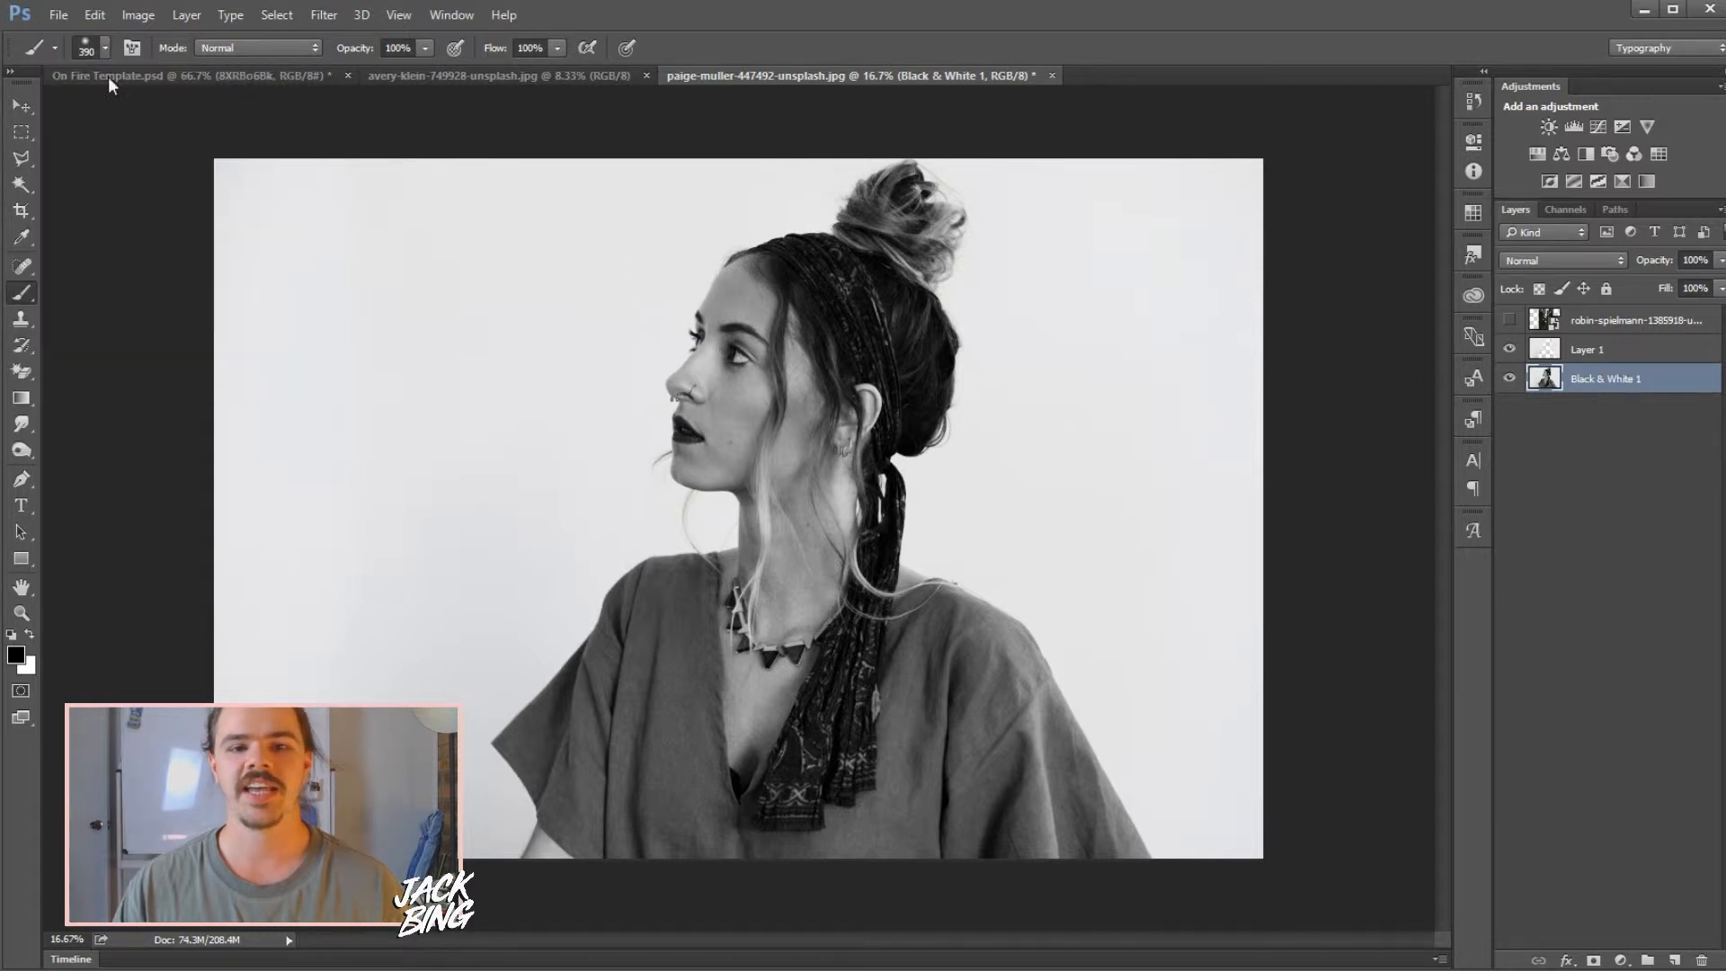
mouse_move(742, 210)
mouse_down()
mouse_move(868, 404)
mouse_move(880, 376)
mouse_move(794, 239)
mouse_move(969, 458)
mouse_move(947, 432)
mouse_move(919, 264)
mouse_move(871, 276)
mouse_move(851, 147)
mouse_move(910, 162)
mouse_move(891, 230)
mouse_move(959, 237)
mouse_move(968, 212)
mouse_move(941, 289)
mouse_up()
mouse_move(717, 238)
mouse_down()
mouse_move(825, 334)
mouse_move(842, 508)
mouse_up()
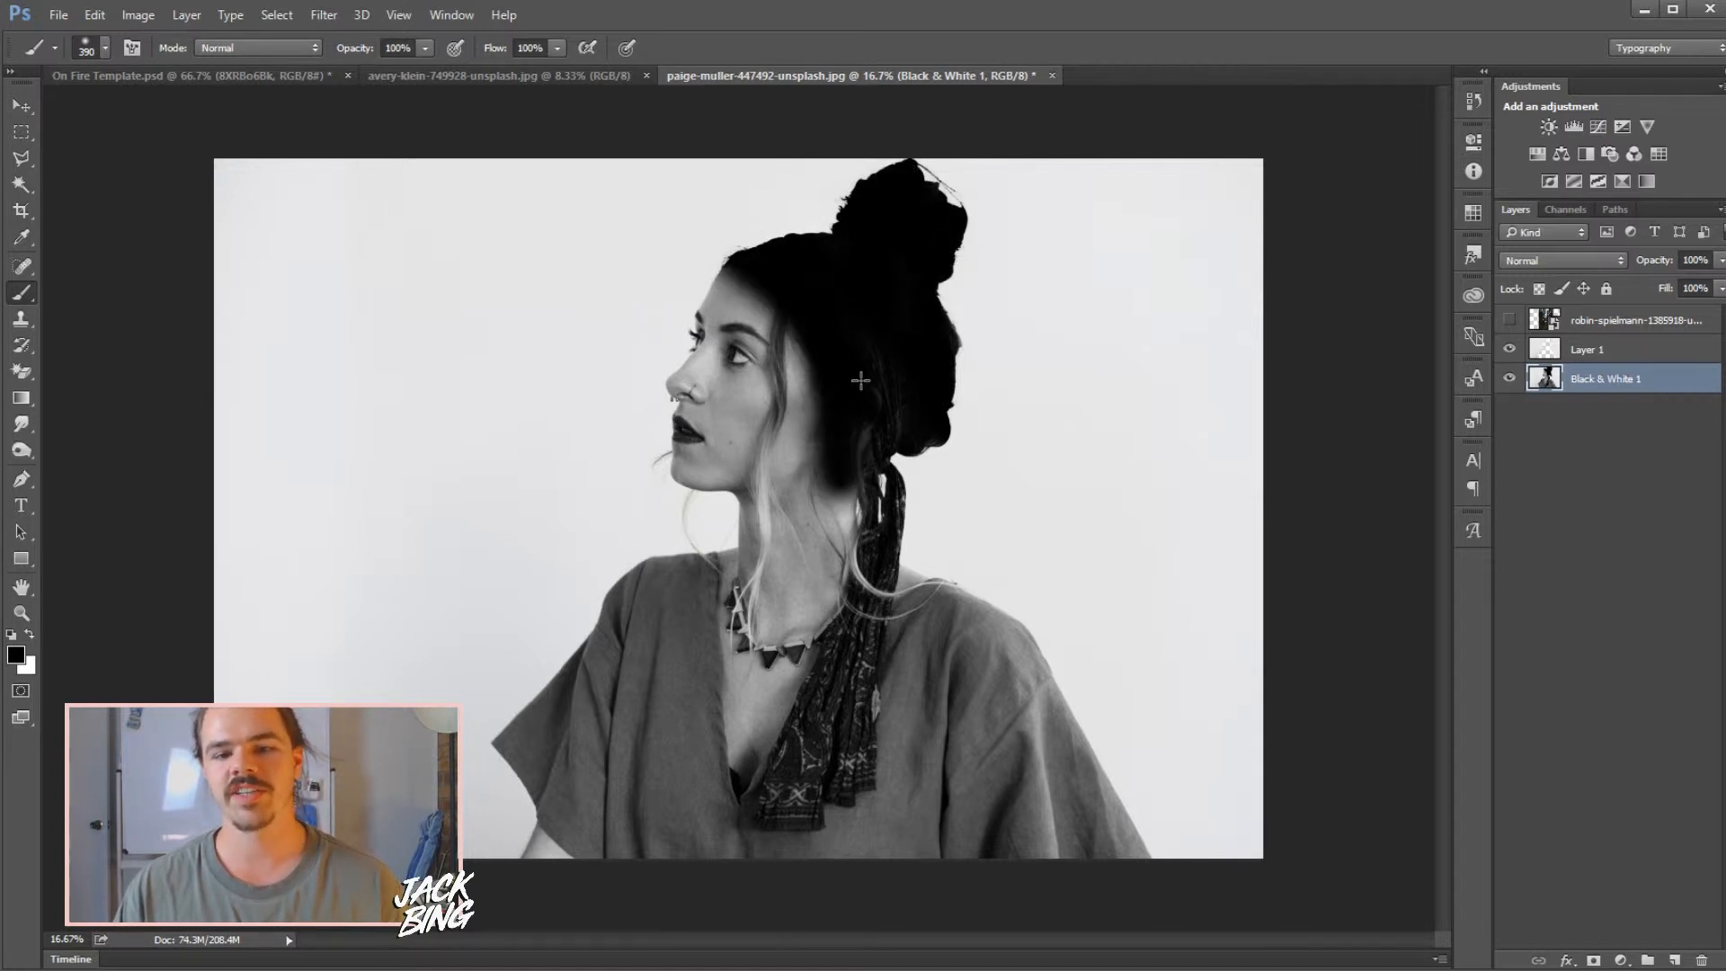
drag(860, 380, 875, 527)
drag(858, 462, 876, 484)
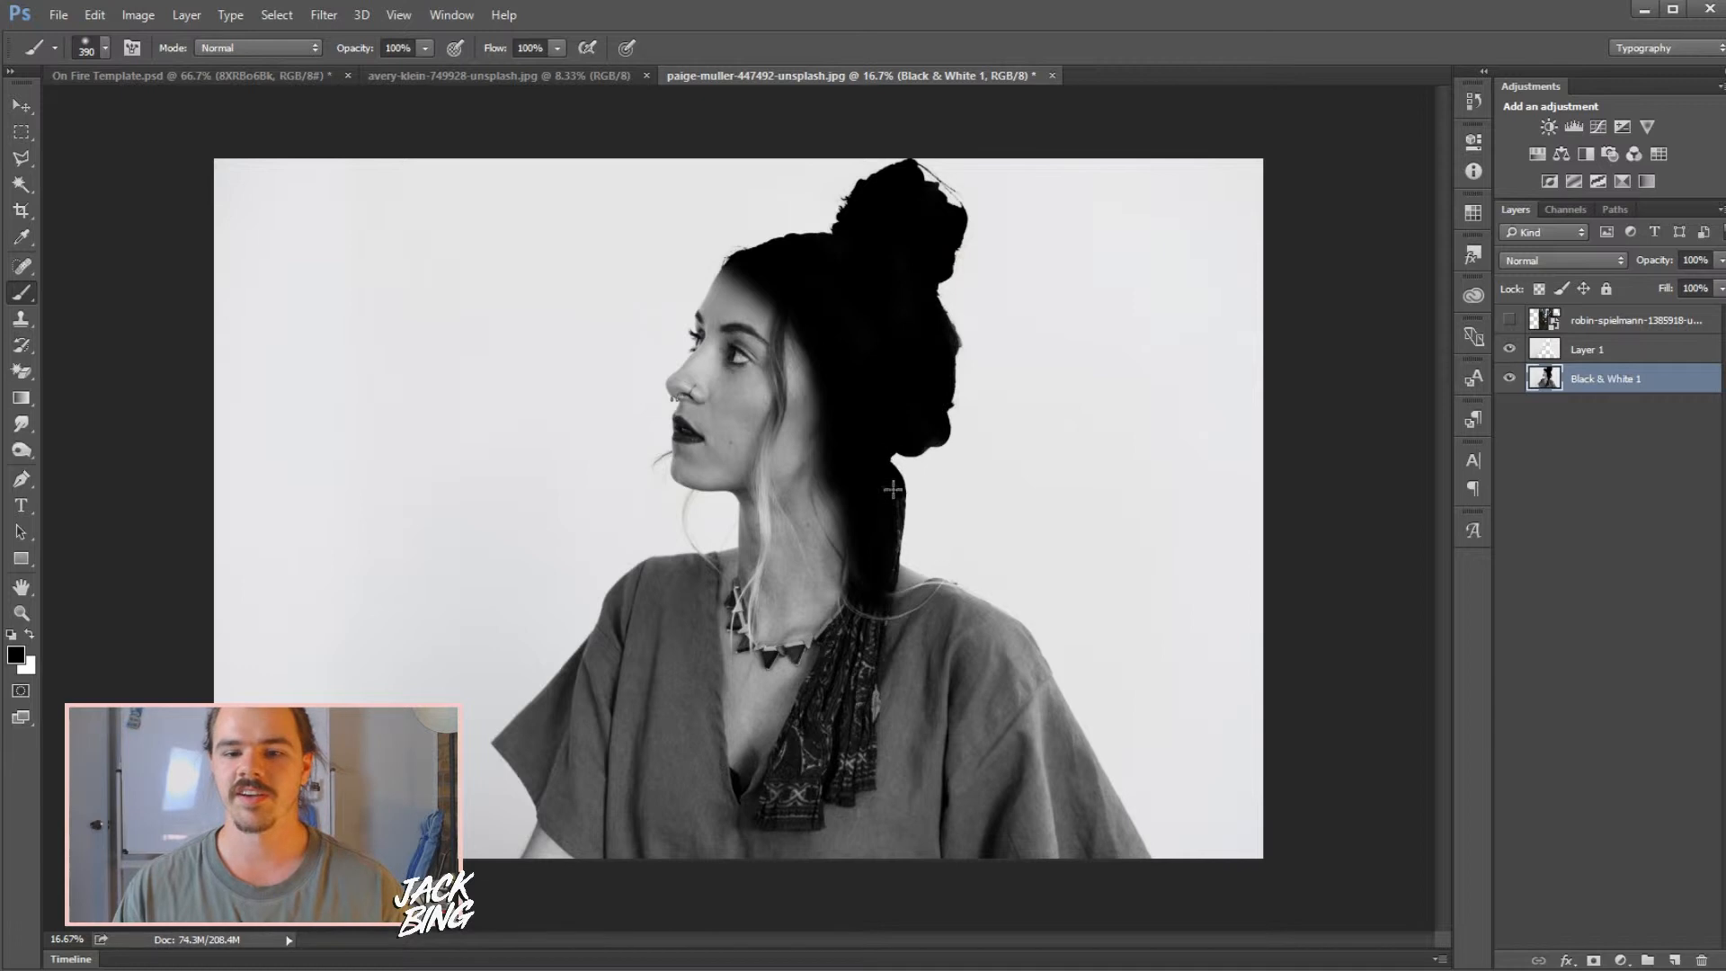
click(1509, 349)
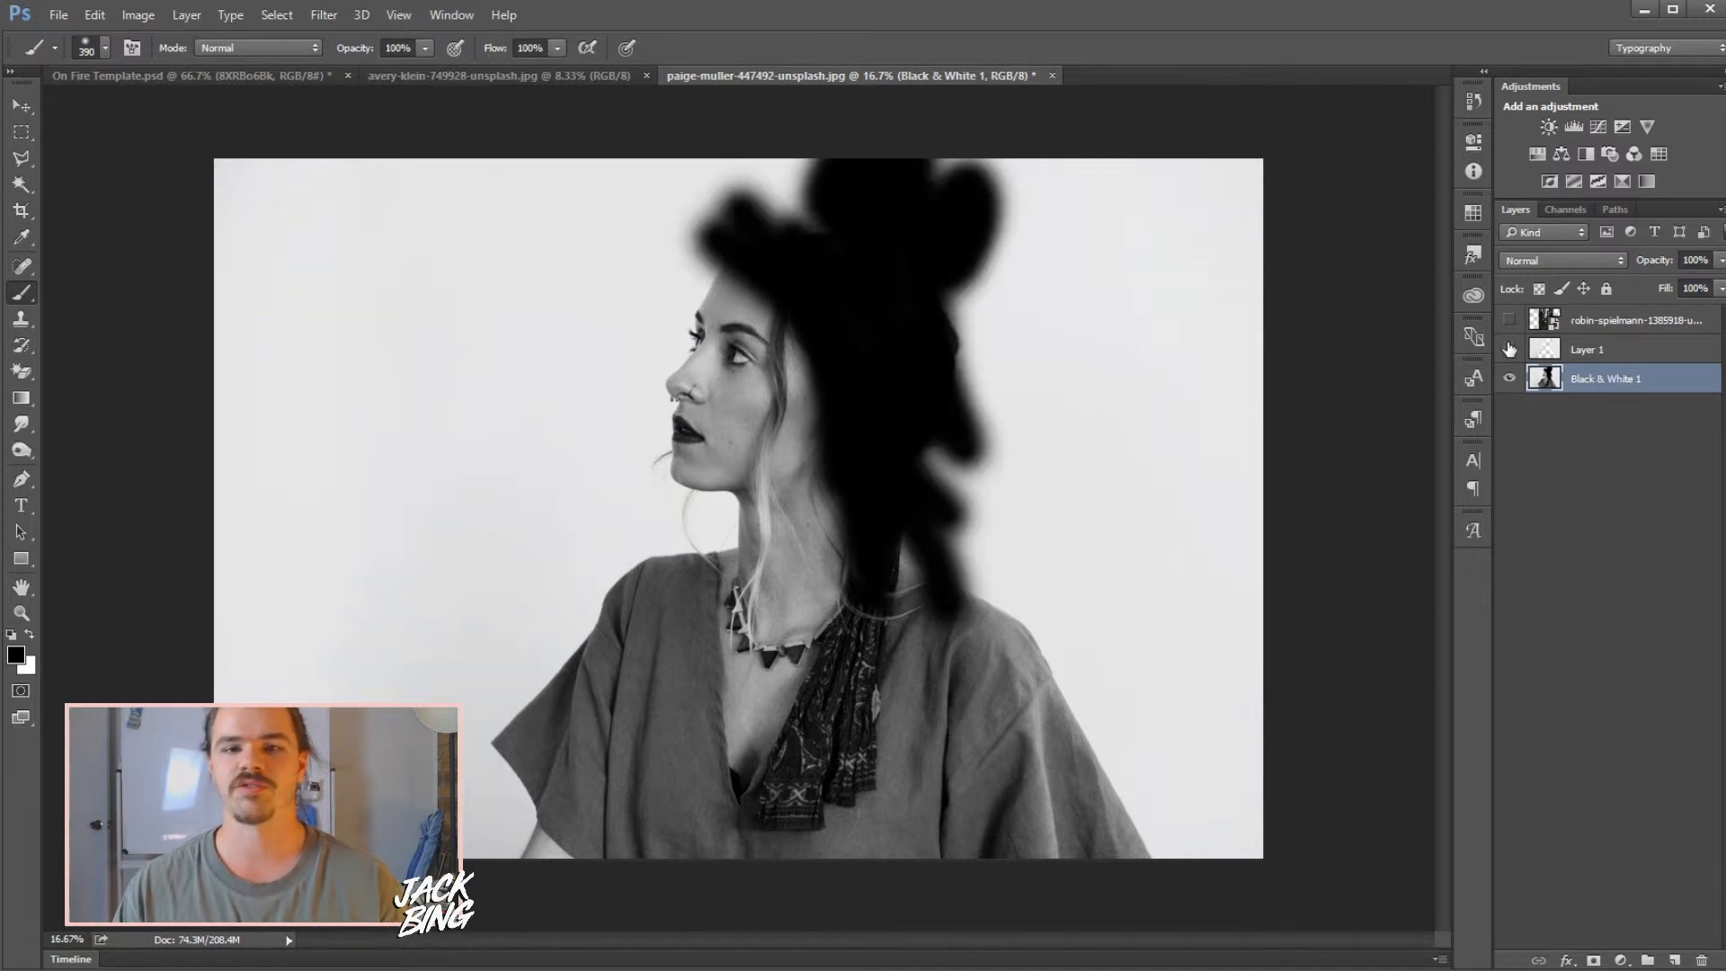
click(1509, 349)
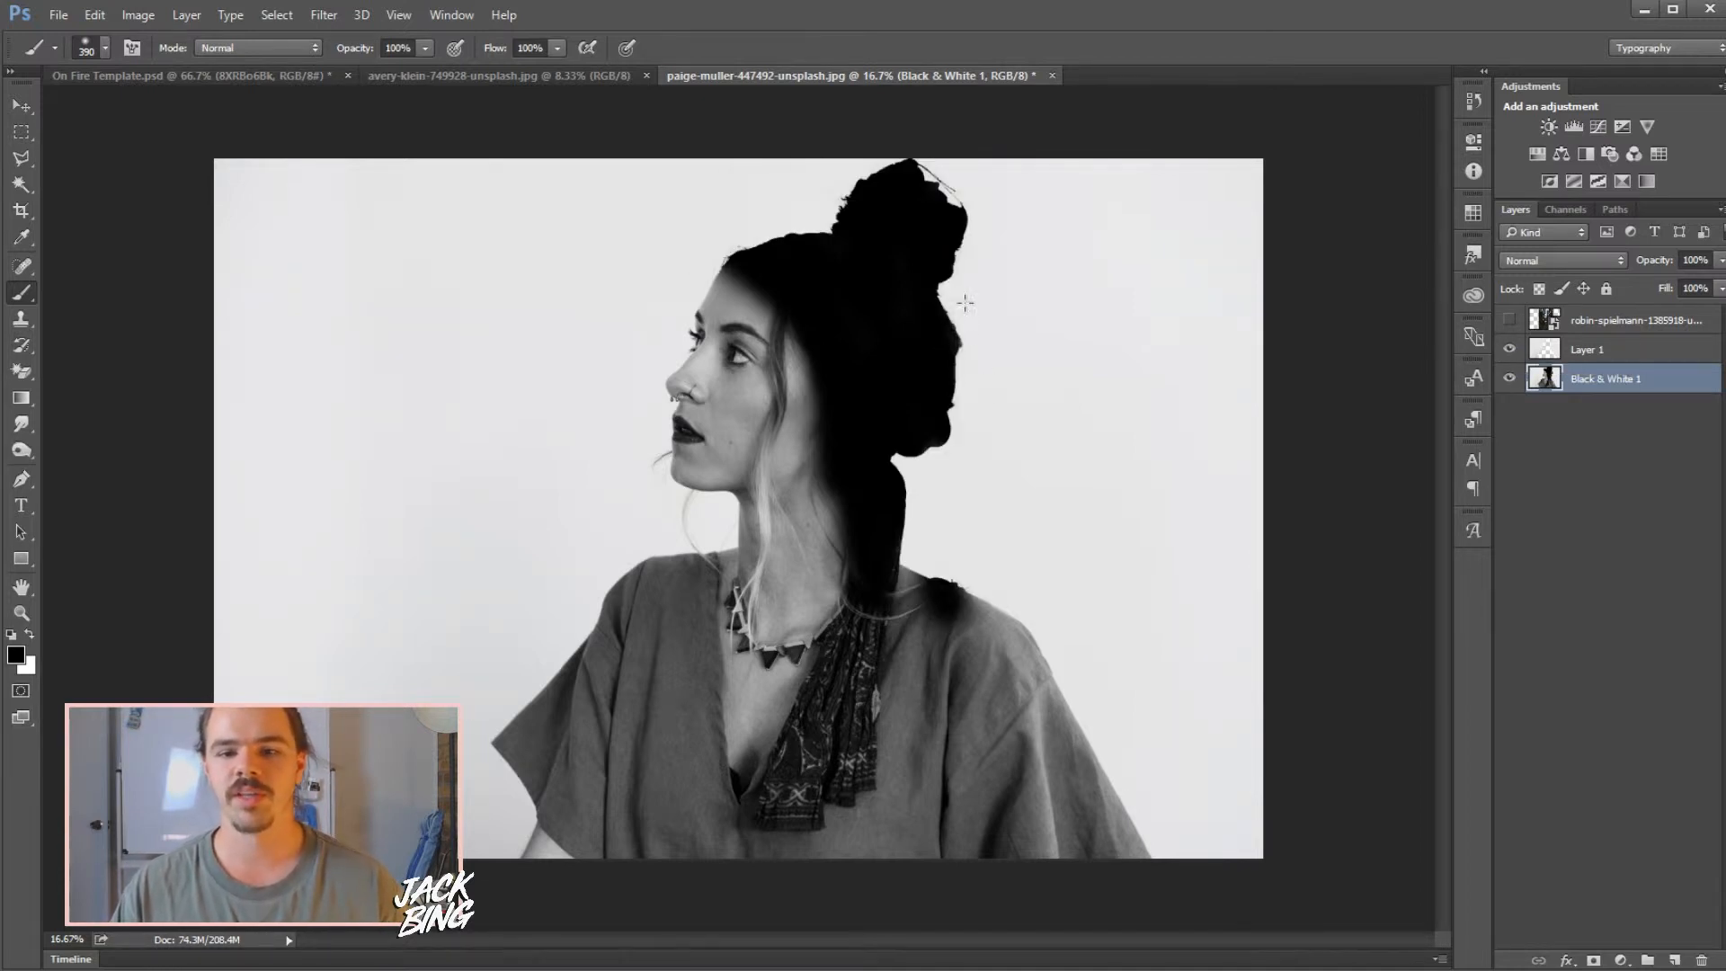
Extend the black paint over the woman's back shoulder, outer sleeve, hairline and upper hanging scarf
mouse_move(888, 489)
mouse_down()
mouse_move(944, 618)
mouse_move(957, 588)
mouse_move(1116, 751)
mouse_move(1203, 913)
mouse_move(947, 595)
mouse_move(1076, 730)
mouse_move(1003, 612)
mouse_move(1001, 640)
mouse_move(1153, 909)
mouse_move(1114, 893)
mouse_move(1053, 736)
mouse_move(1079, 886)
mouse_move(1049, 736)
mouse_move(1025, 871)
mouse_up()
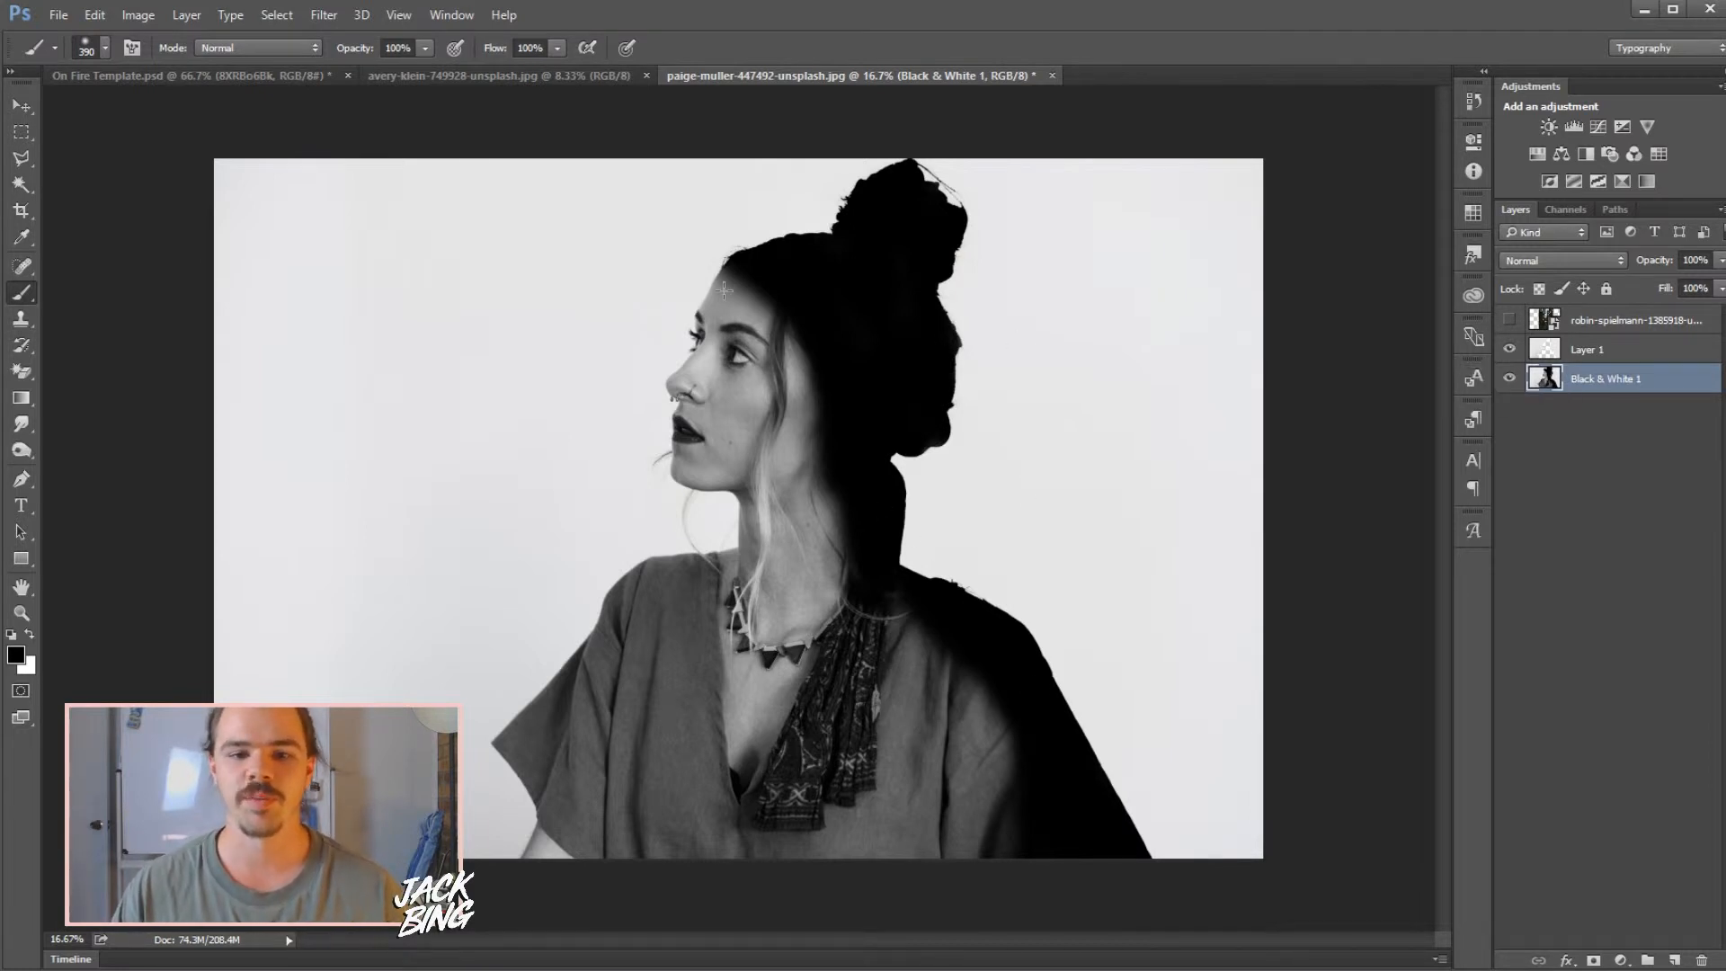
mouse_move(701, 265)
mouse_down()
mouse_move(707, 281)
mouse_move(757, 264)
mouse_up()
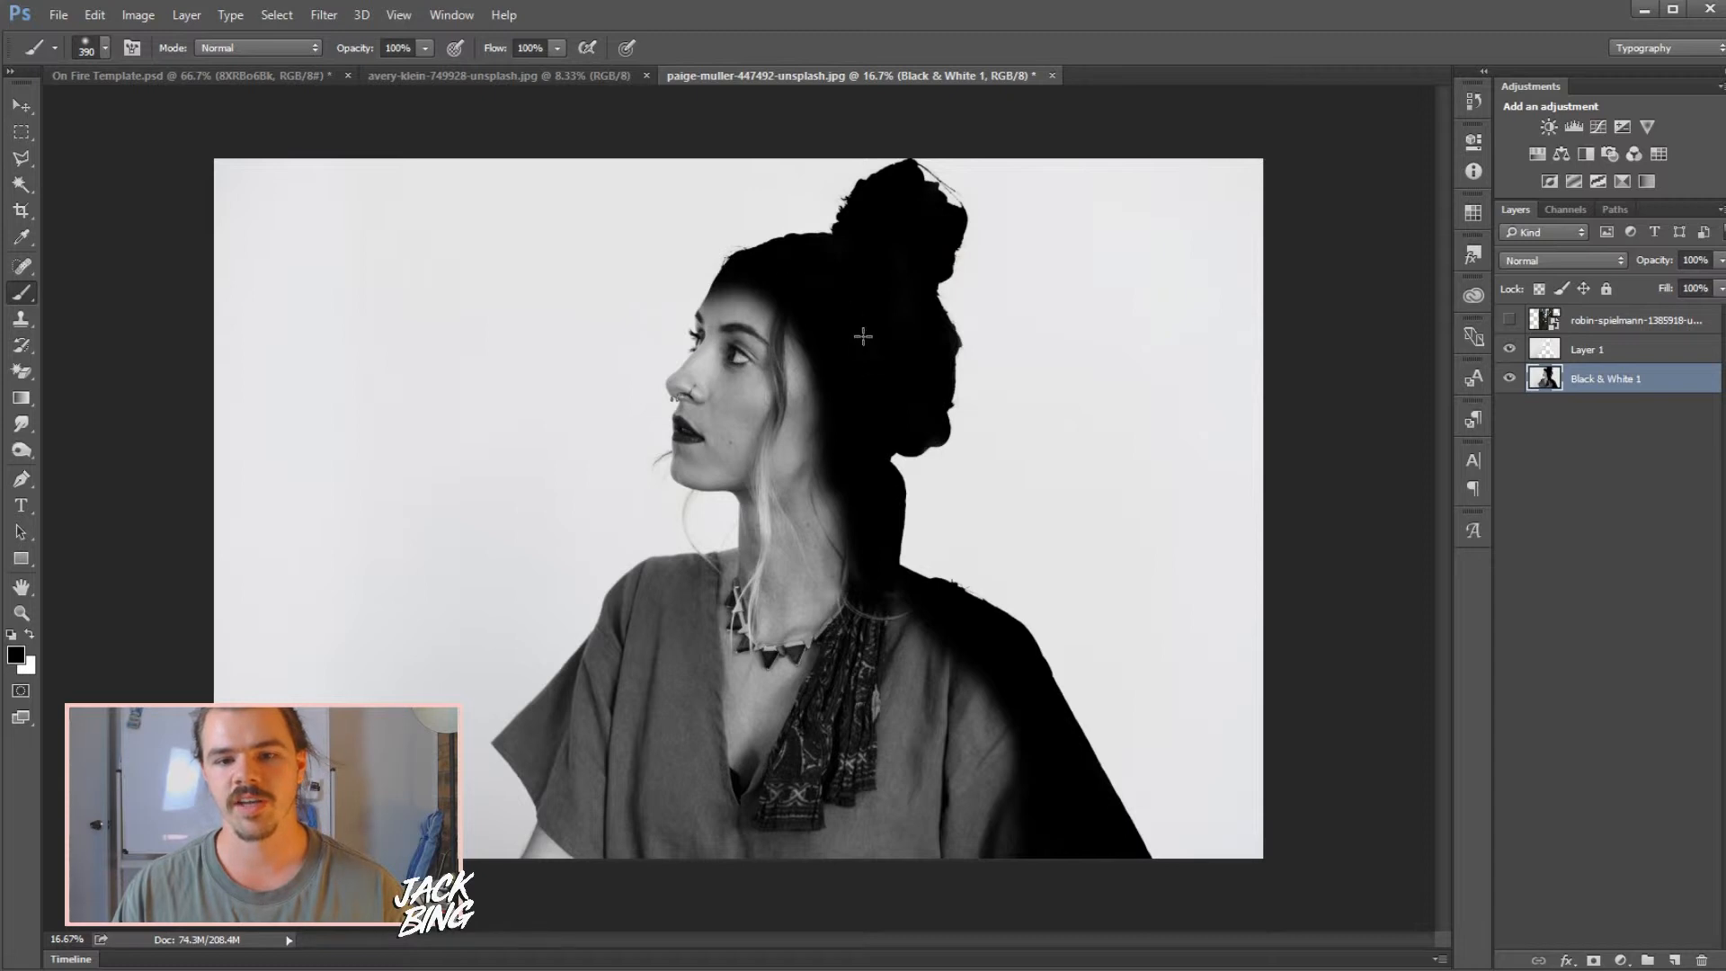
mouse_move(840, 415)
mouse_down()
mouse_move(819, 739)
mouse_move(886, 588)
mouse_move(894, 613)
mouse_move(863, 642)
mouse_move(918, 627)
mouse_move(970, 660)
mouse_move(928, 654)
mouse_move(913, 735)
mouse_move(972, 780)
mouse_move(917, 639)
mouse_move(872, 651)
mouse_move(941, 653)
mouse_move(997, 691)
mouse_move(961, 647)
mouse_move(894, 653)
mouse_move(862, 619)
mouse_move(870, 586)
mouse_move(987, 698)
mouse_move(1008, 760)
mouse_move(994, 886)
mouse_up()
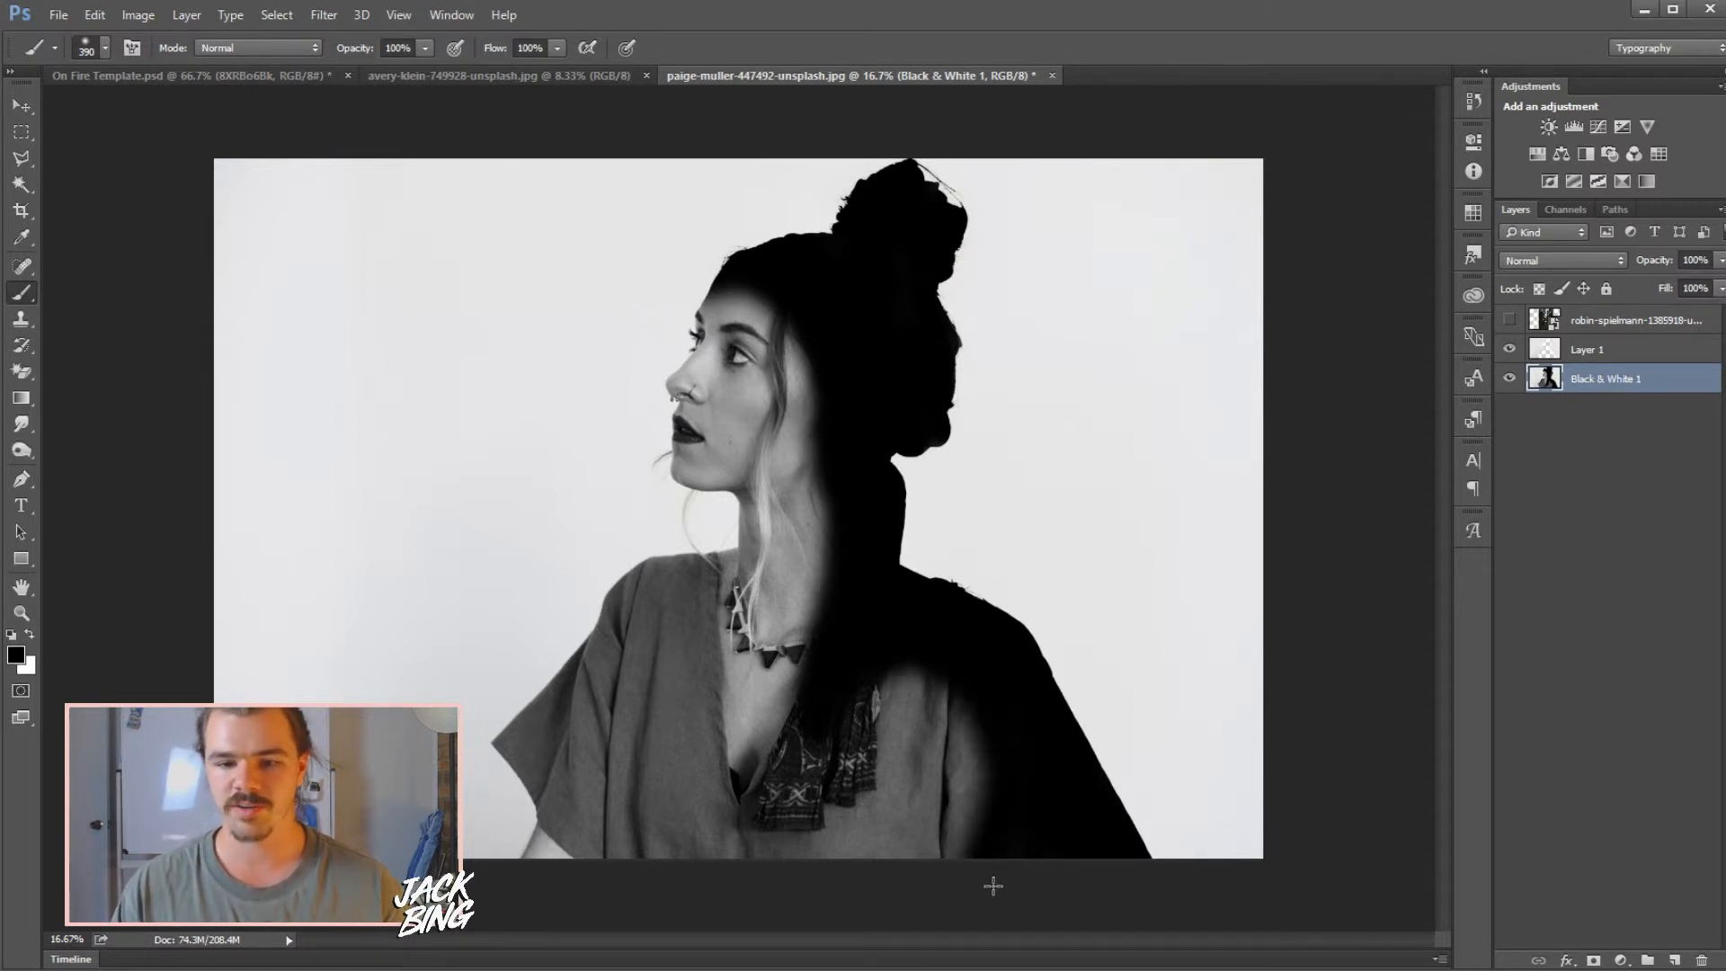
Show the street photo layer, scale it to about 129% over the portrait, and set its blend mode to Lighten
click(1510, 319)
click(22, 106)
click(1585, 334)
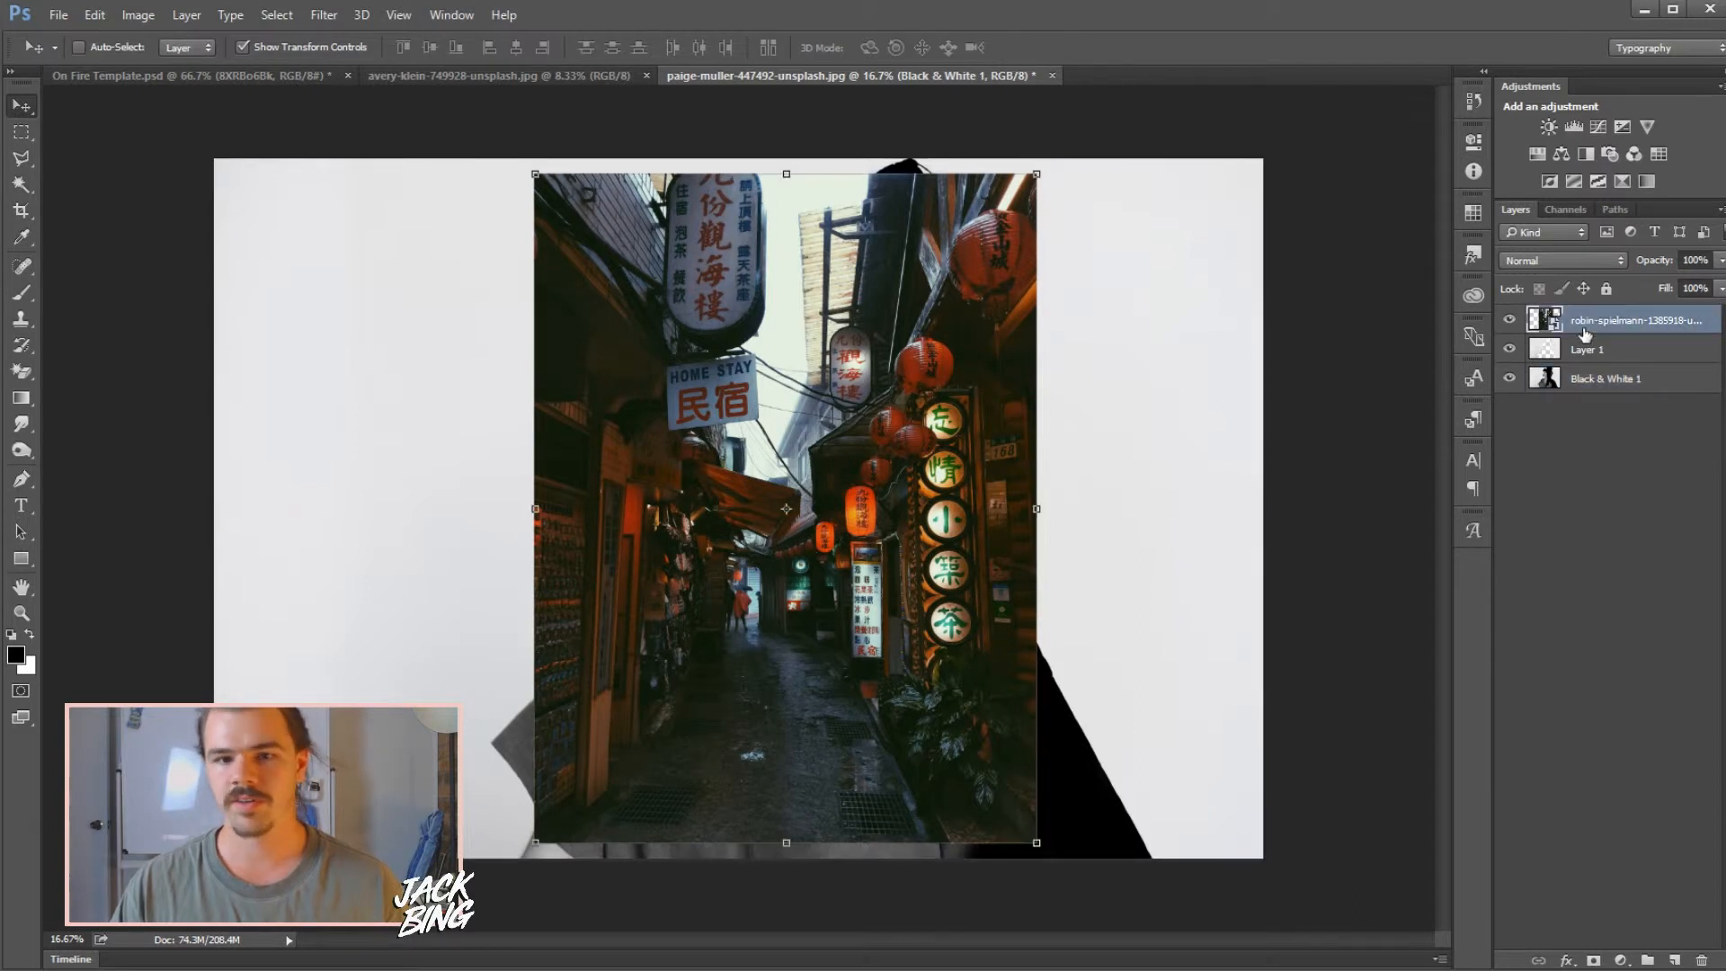
drag(996, 393, 971, 322)
click(1011, 772)
drag(1012, 772, 1059, 672)
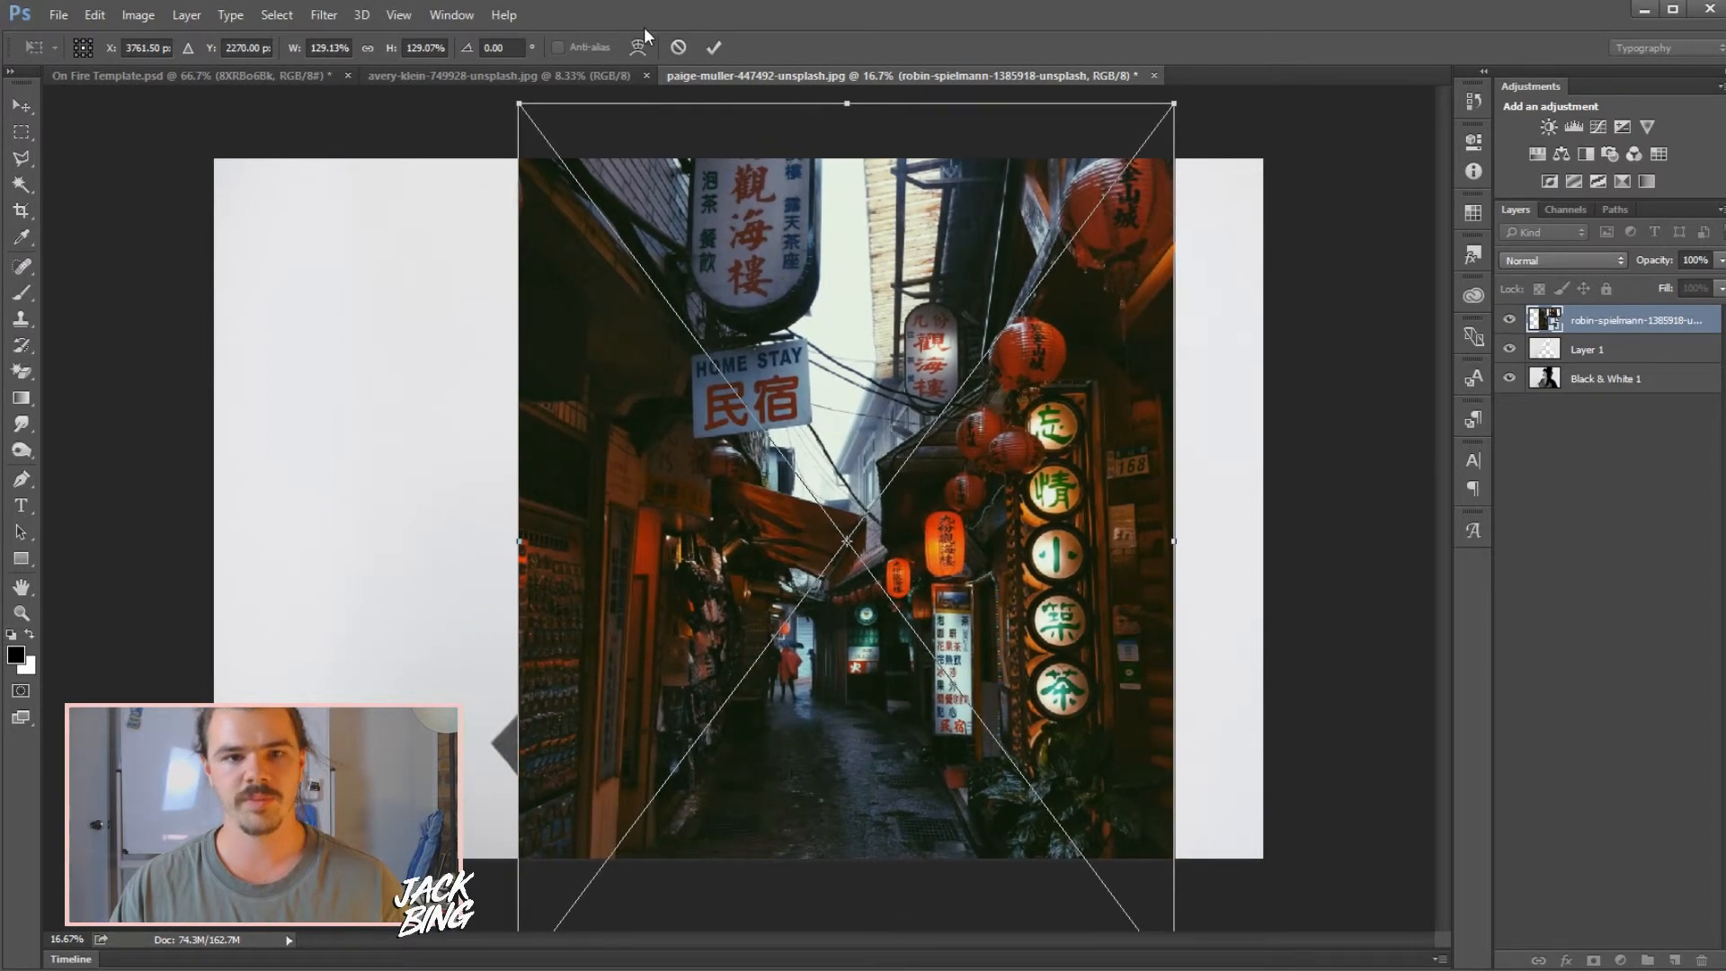
click(713, 51)
click(1546, 261)
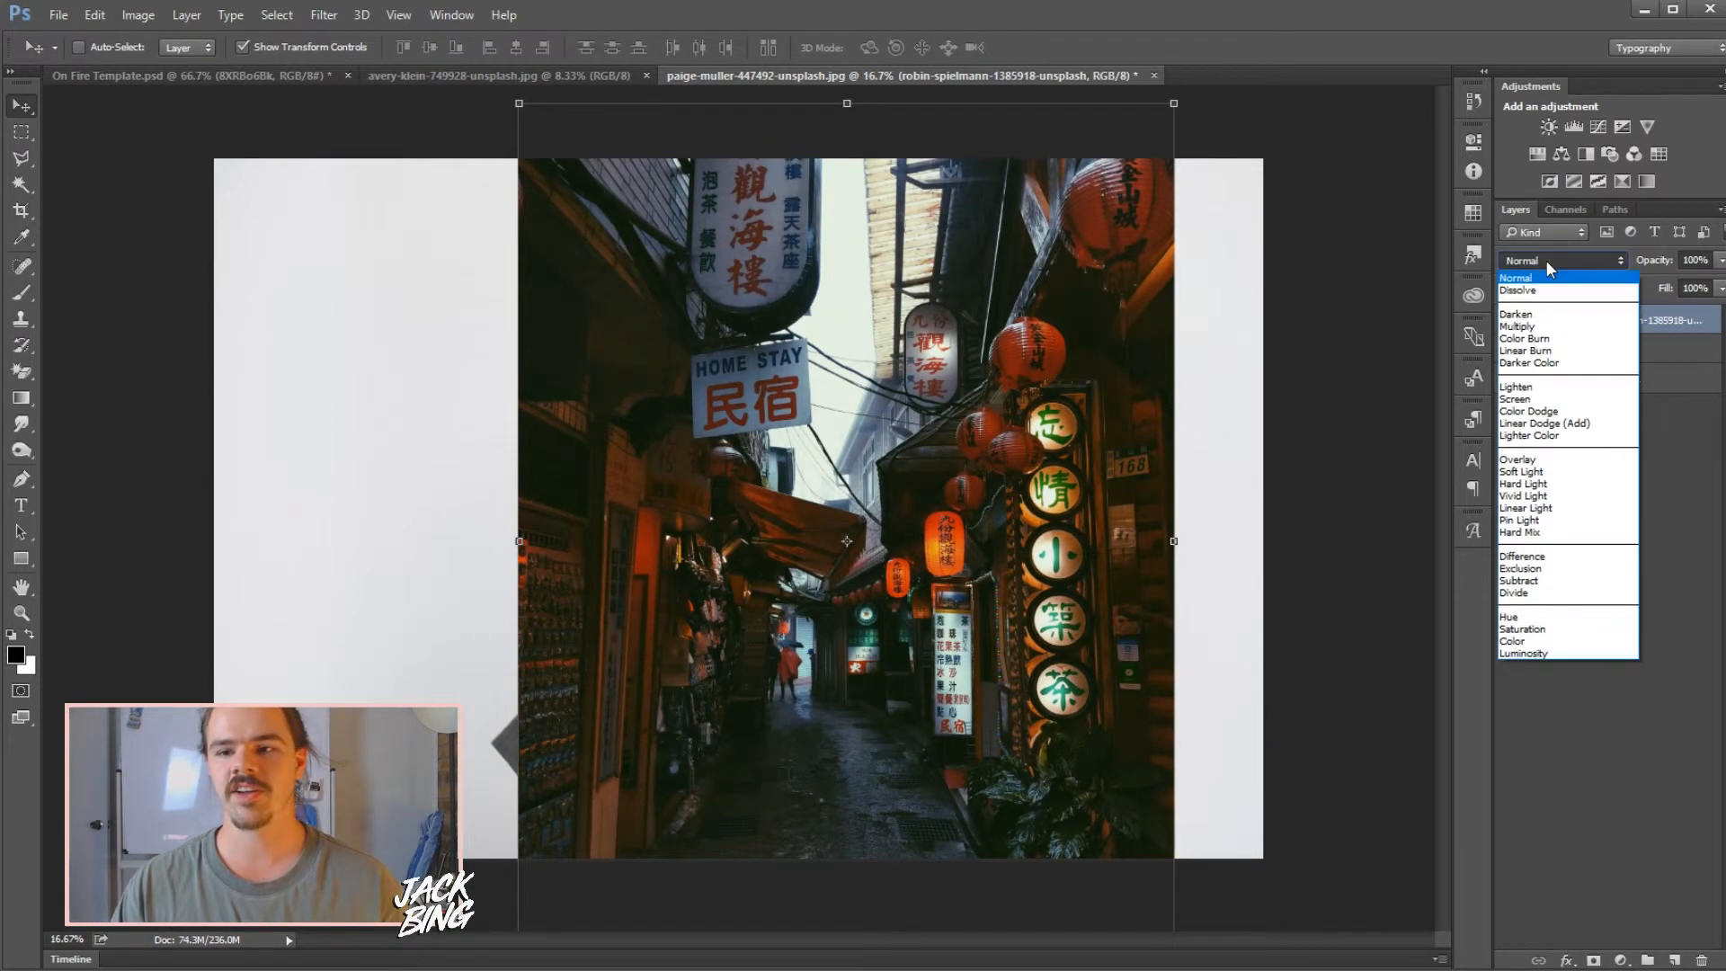
click(1538, 387)
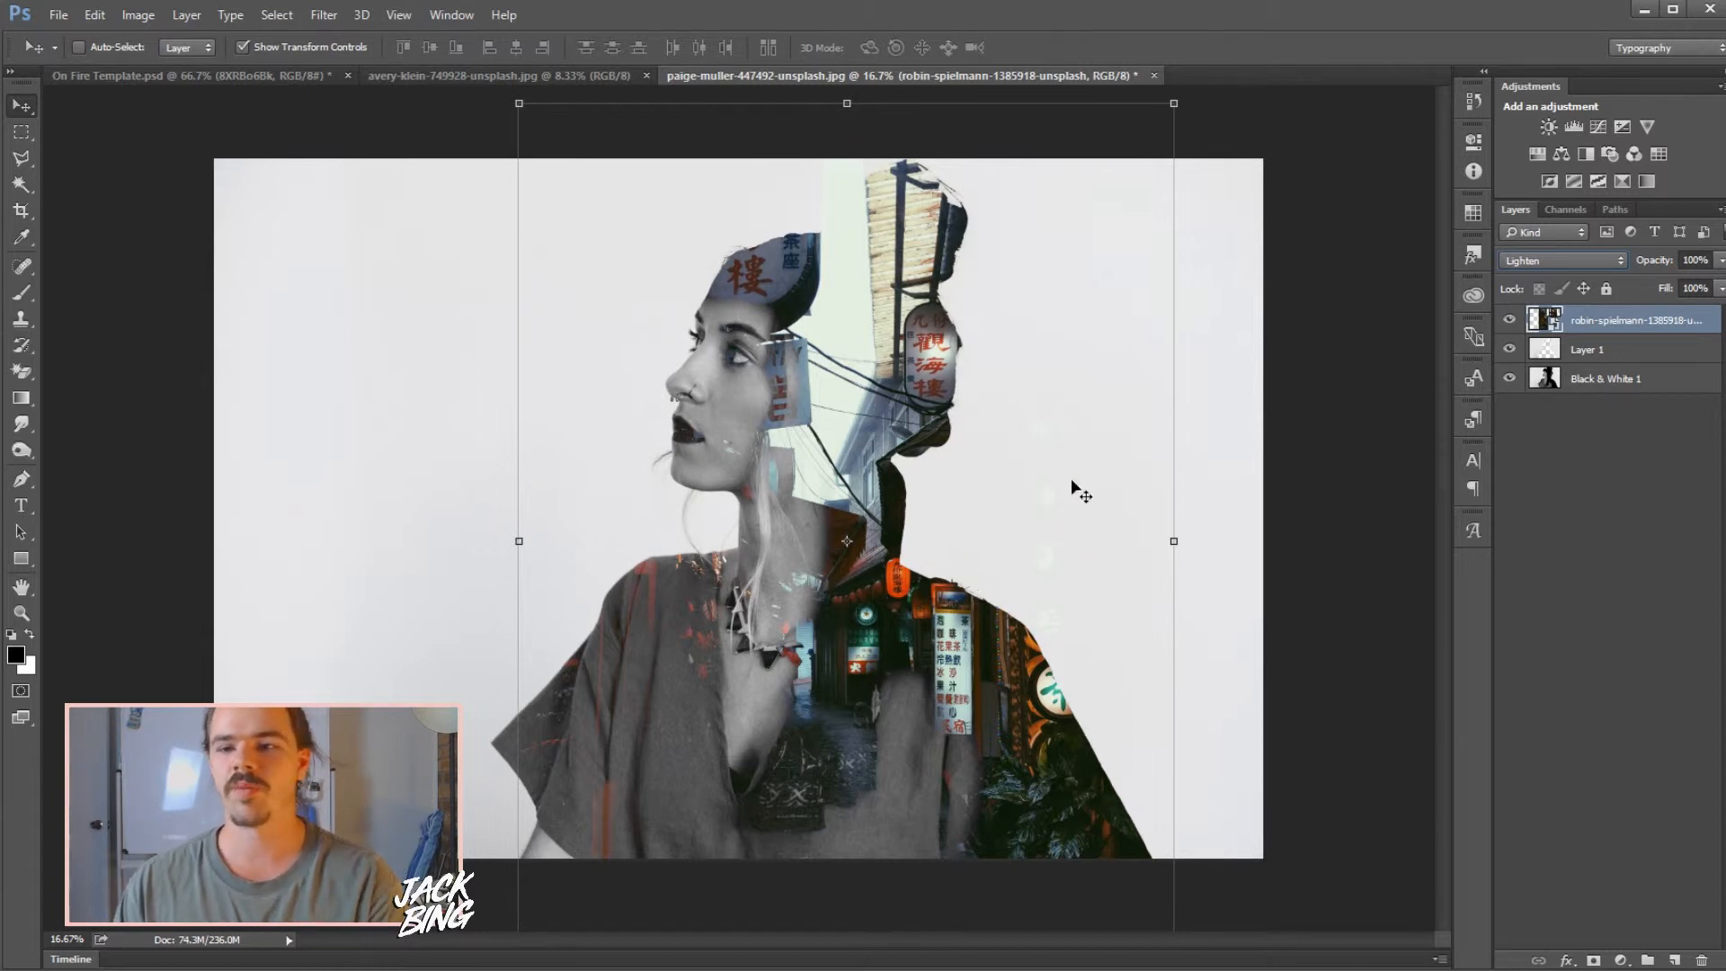
Rotate the street photo by about -1.24°, scale it to about 190%, and place its lanterns and signs over the hair and shoulder
drag(860, 413, 1005, 382)
key(ctrl+t)
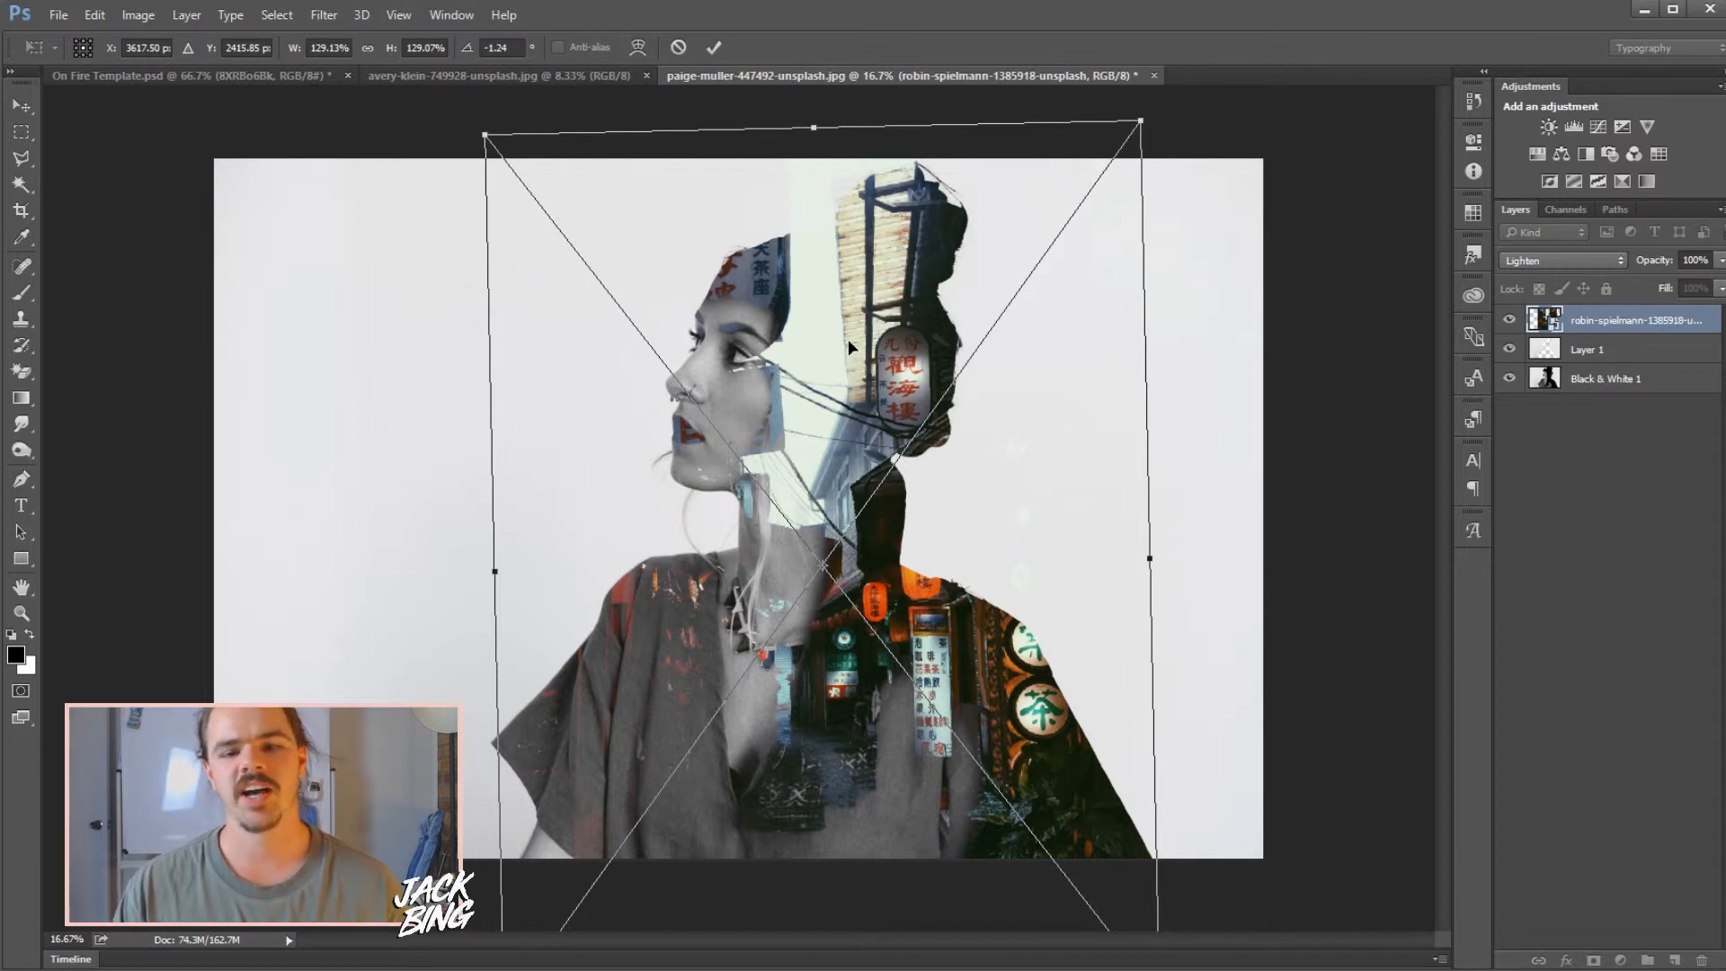
drag(883, 334, 682, 640)
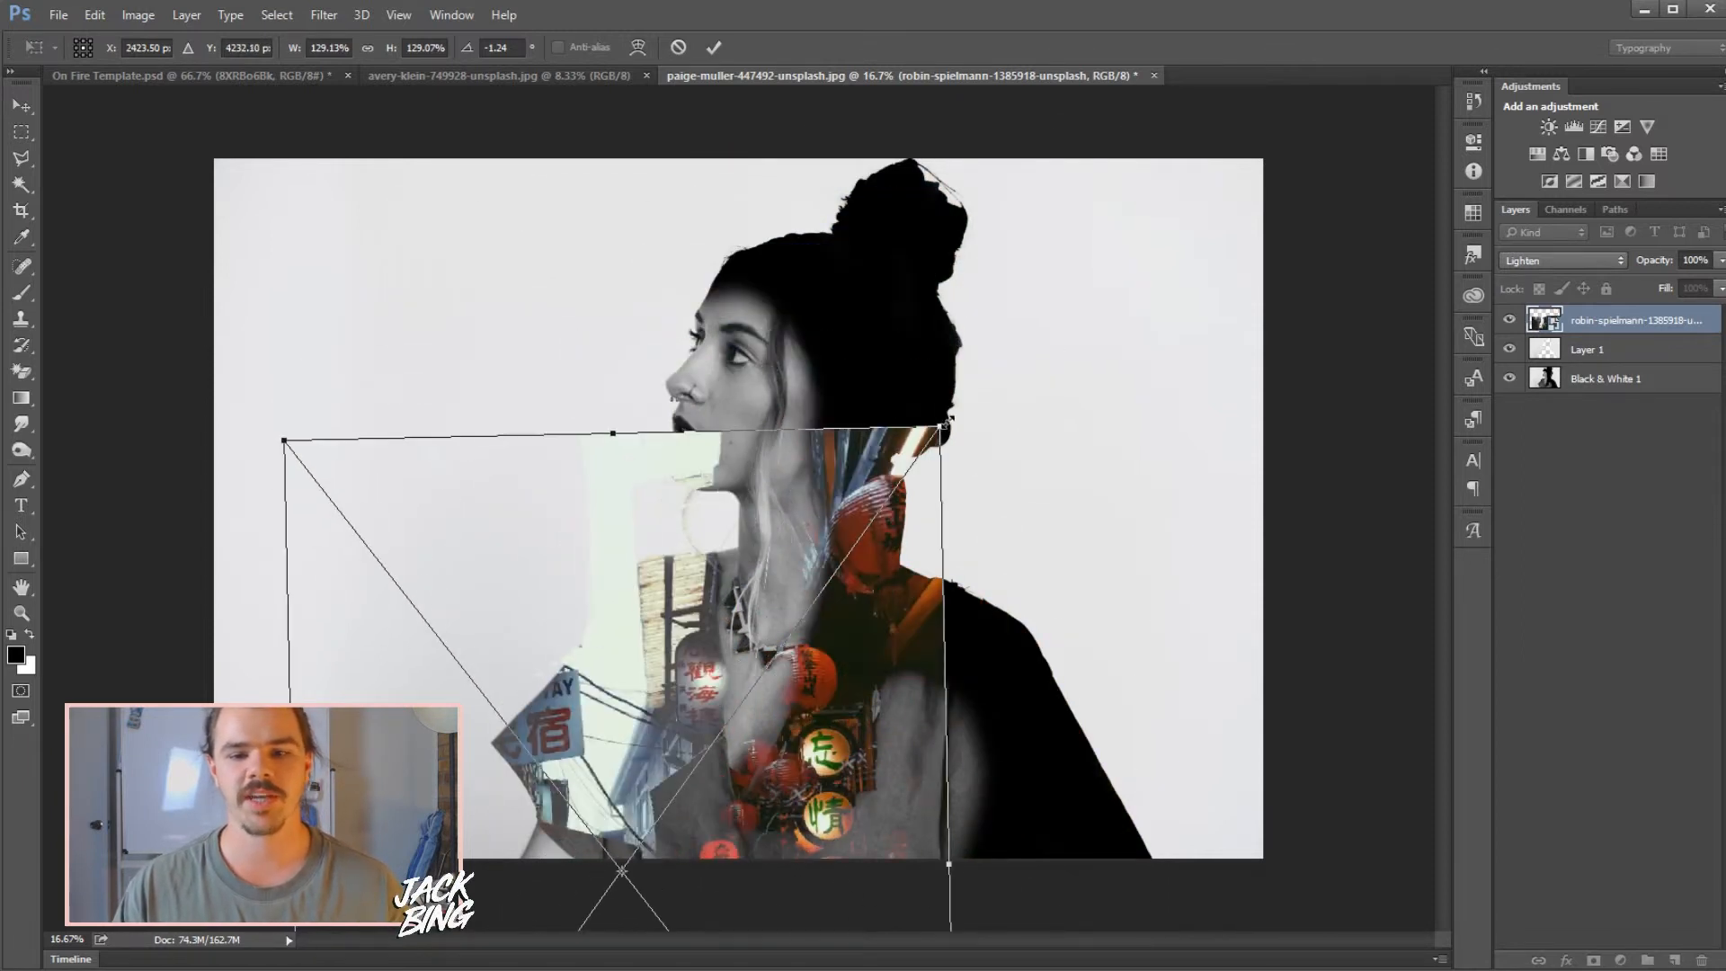
drag(944, 427, 1254, 19)
drag(1098, 450, 902, 362)
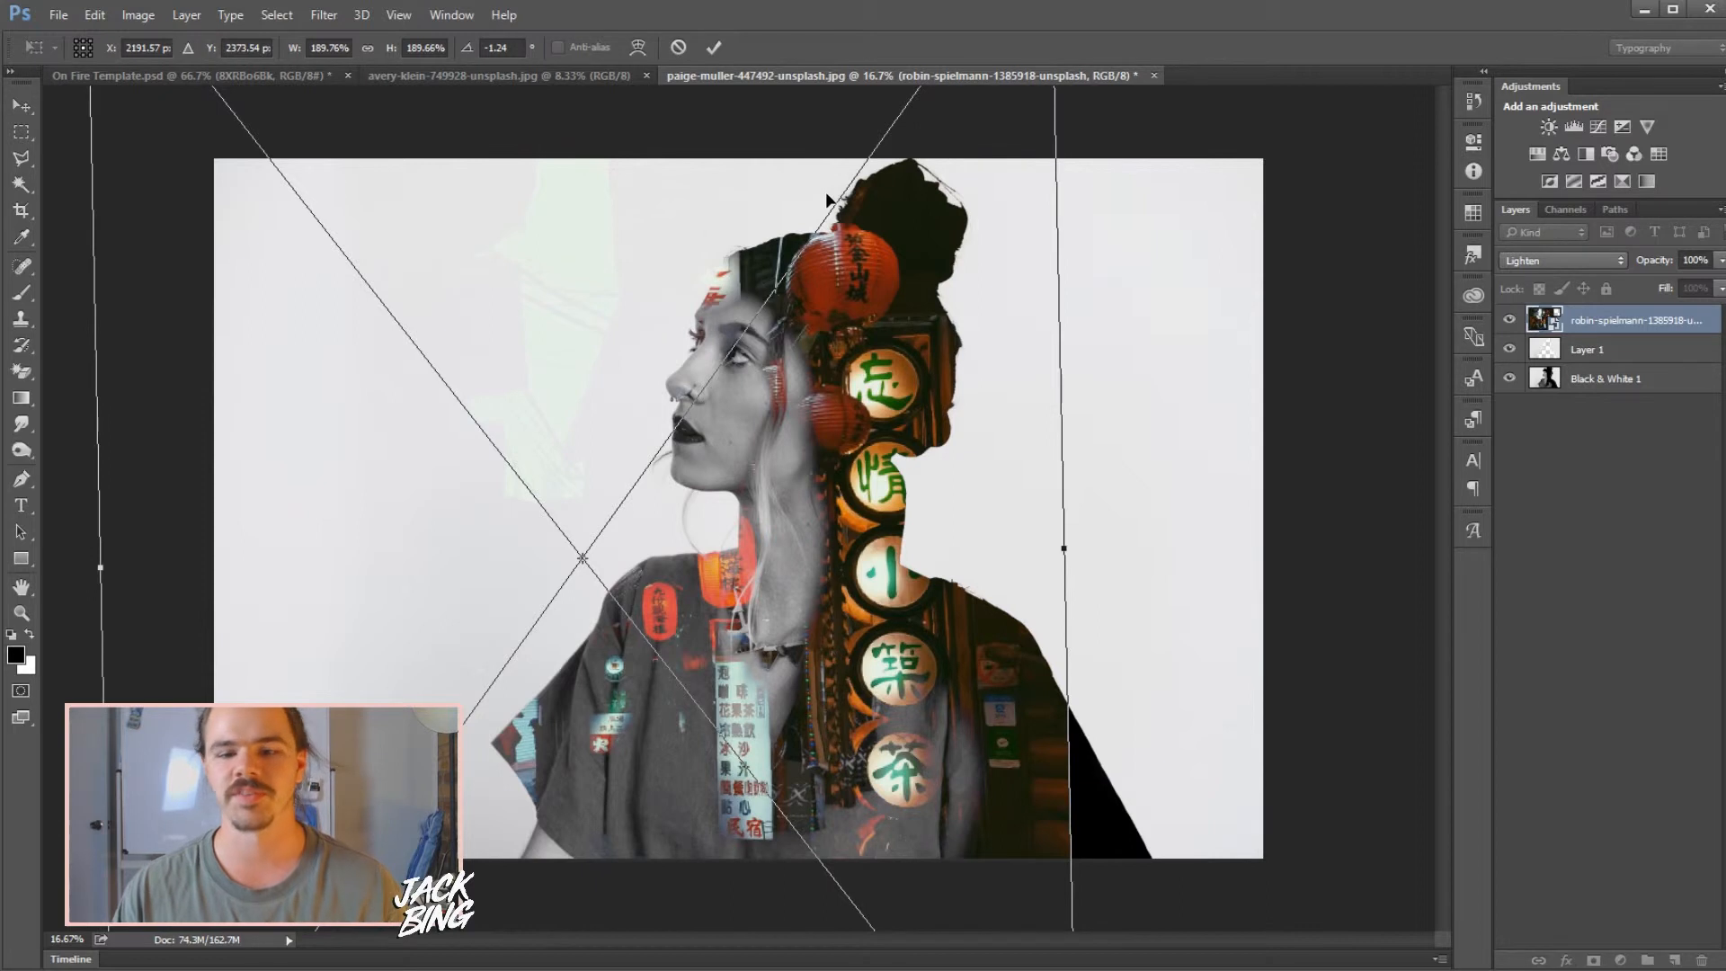
drag(915, 538, 986, 544)
click(714, 47)
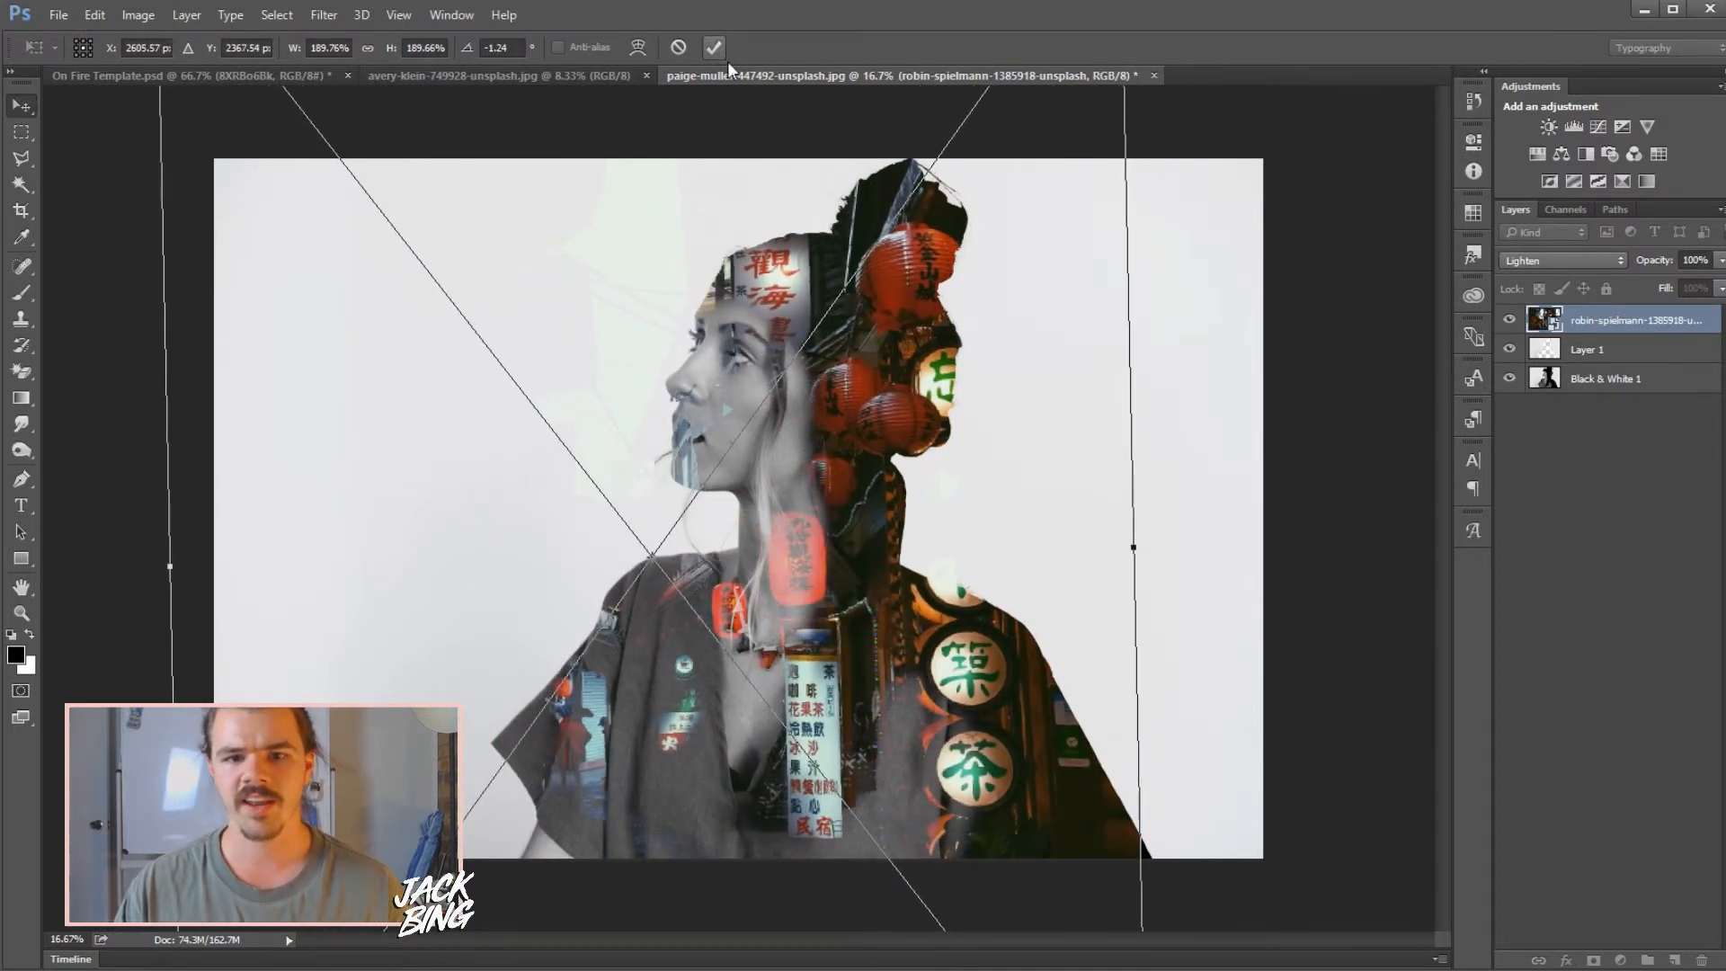
click(1720, 259)
mouse_move(1718, 285)
mouse_down()
mouse_move(1693, 282)
mouse_move(1721, 278)
mouse_up()
Rasterize the street photo layer
click(22, 132)
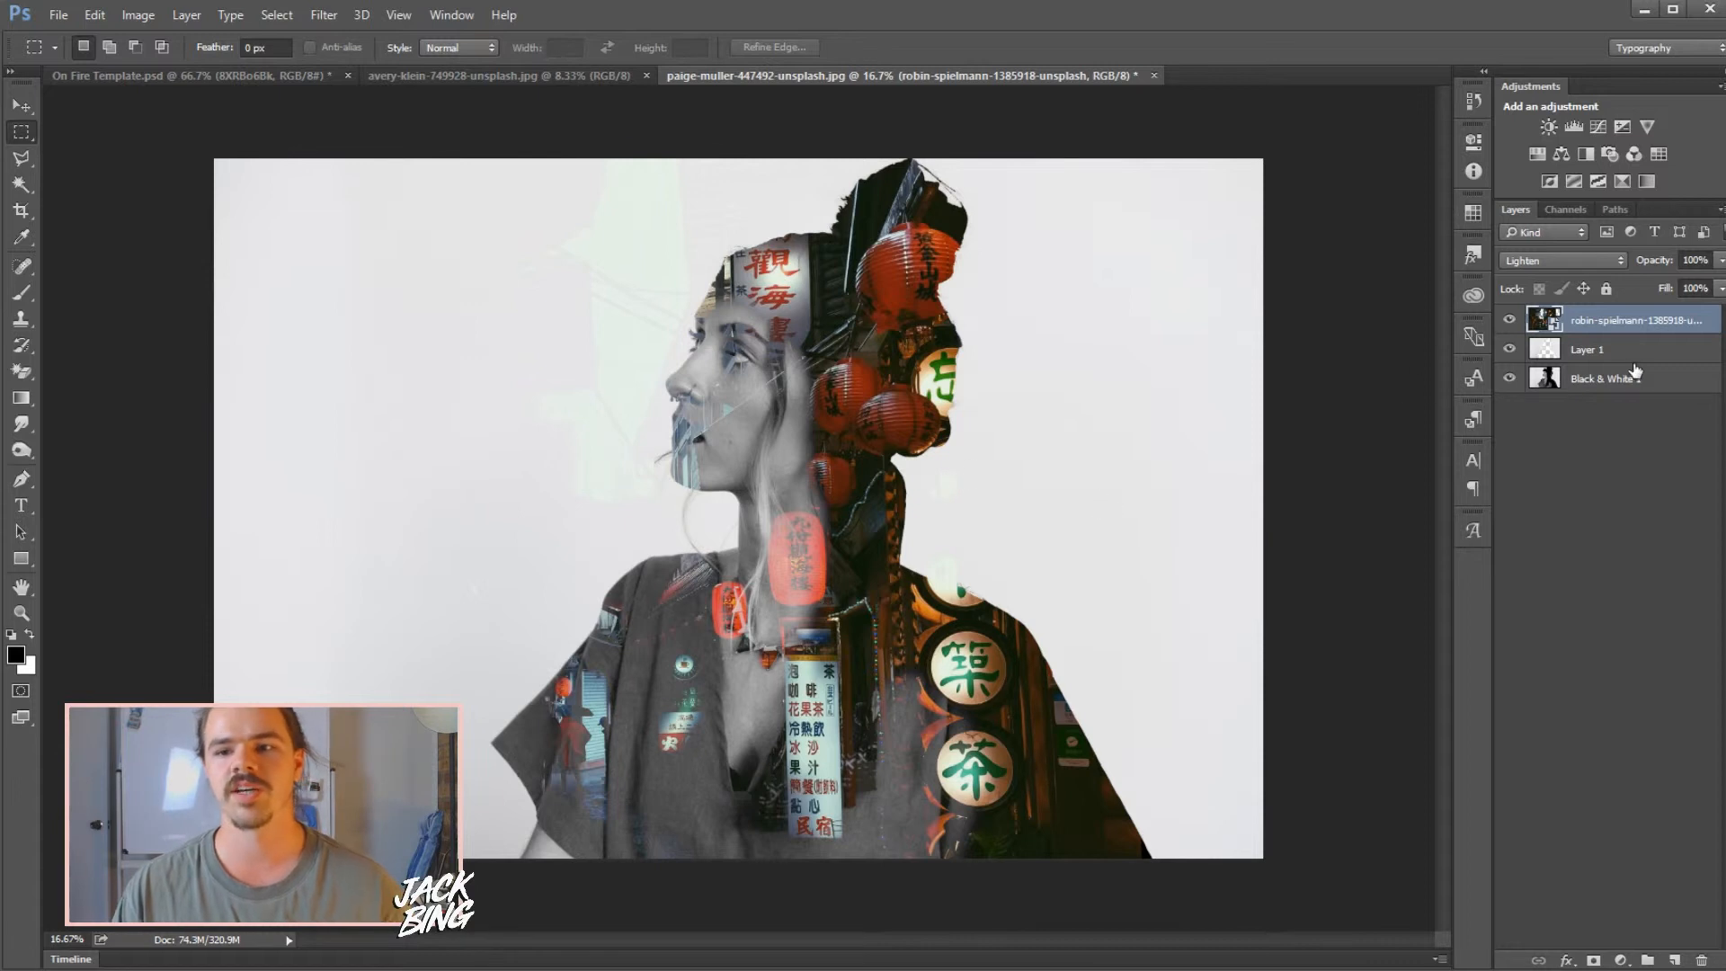
right_click(1616, 322)
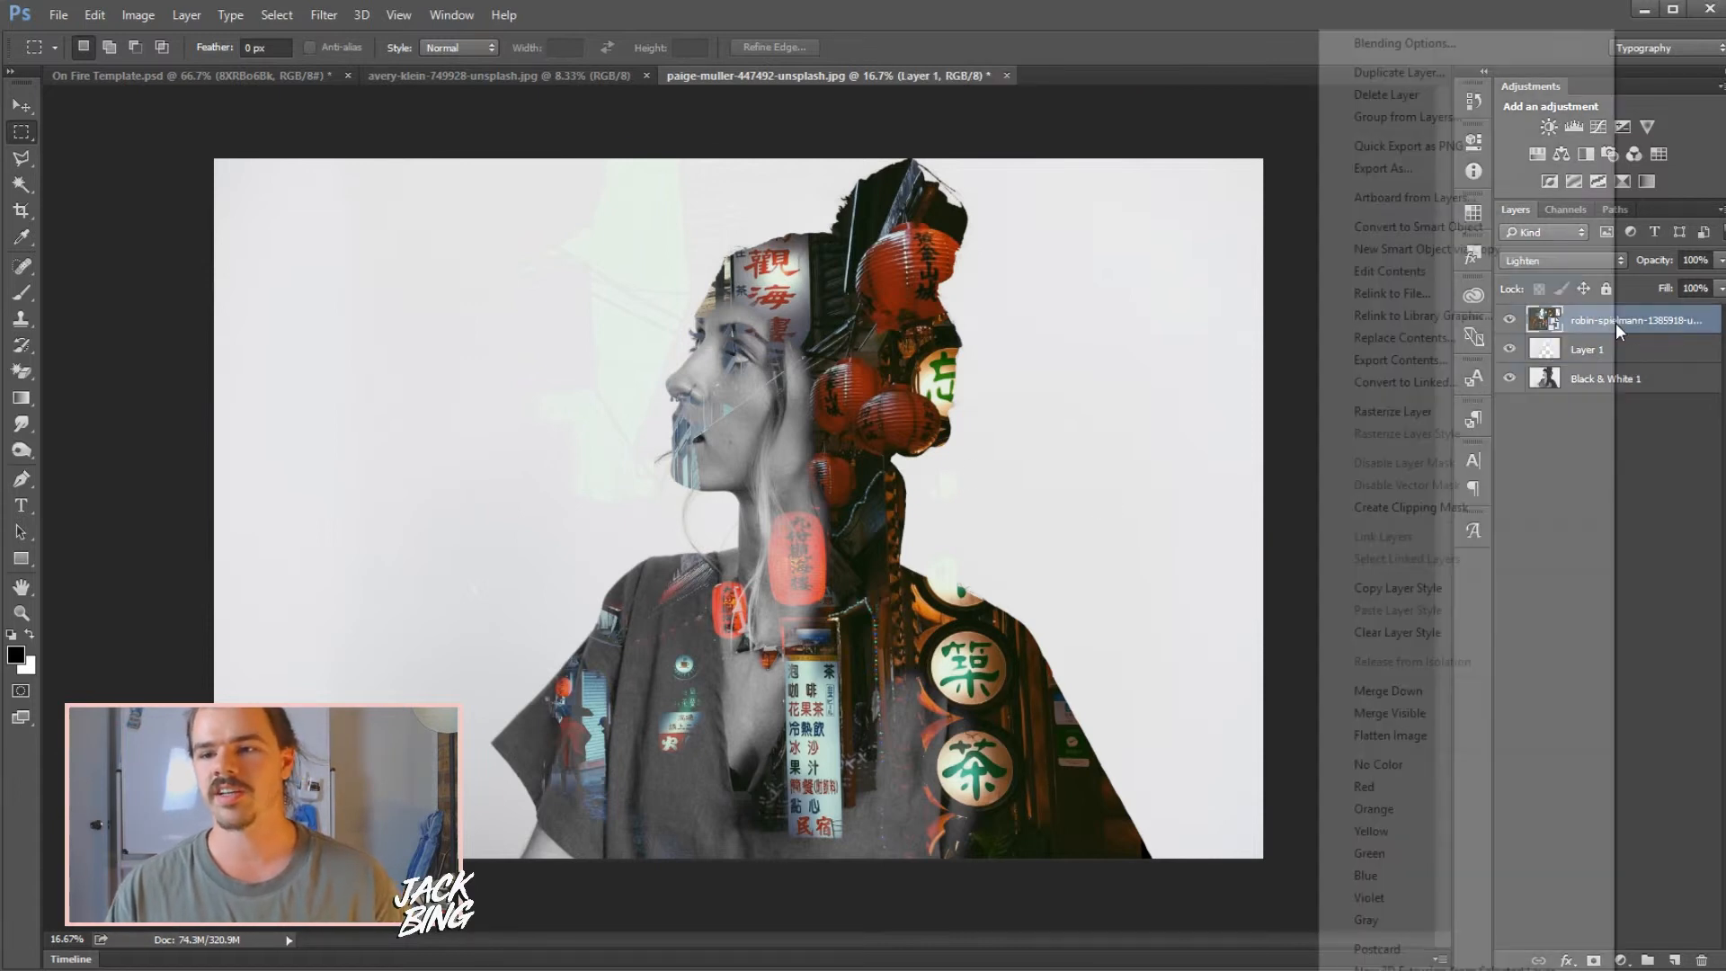
click(1465, 411)
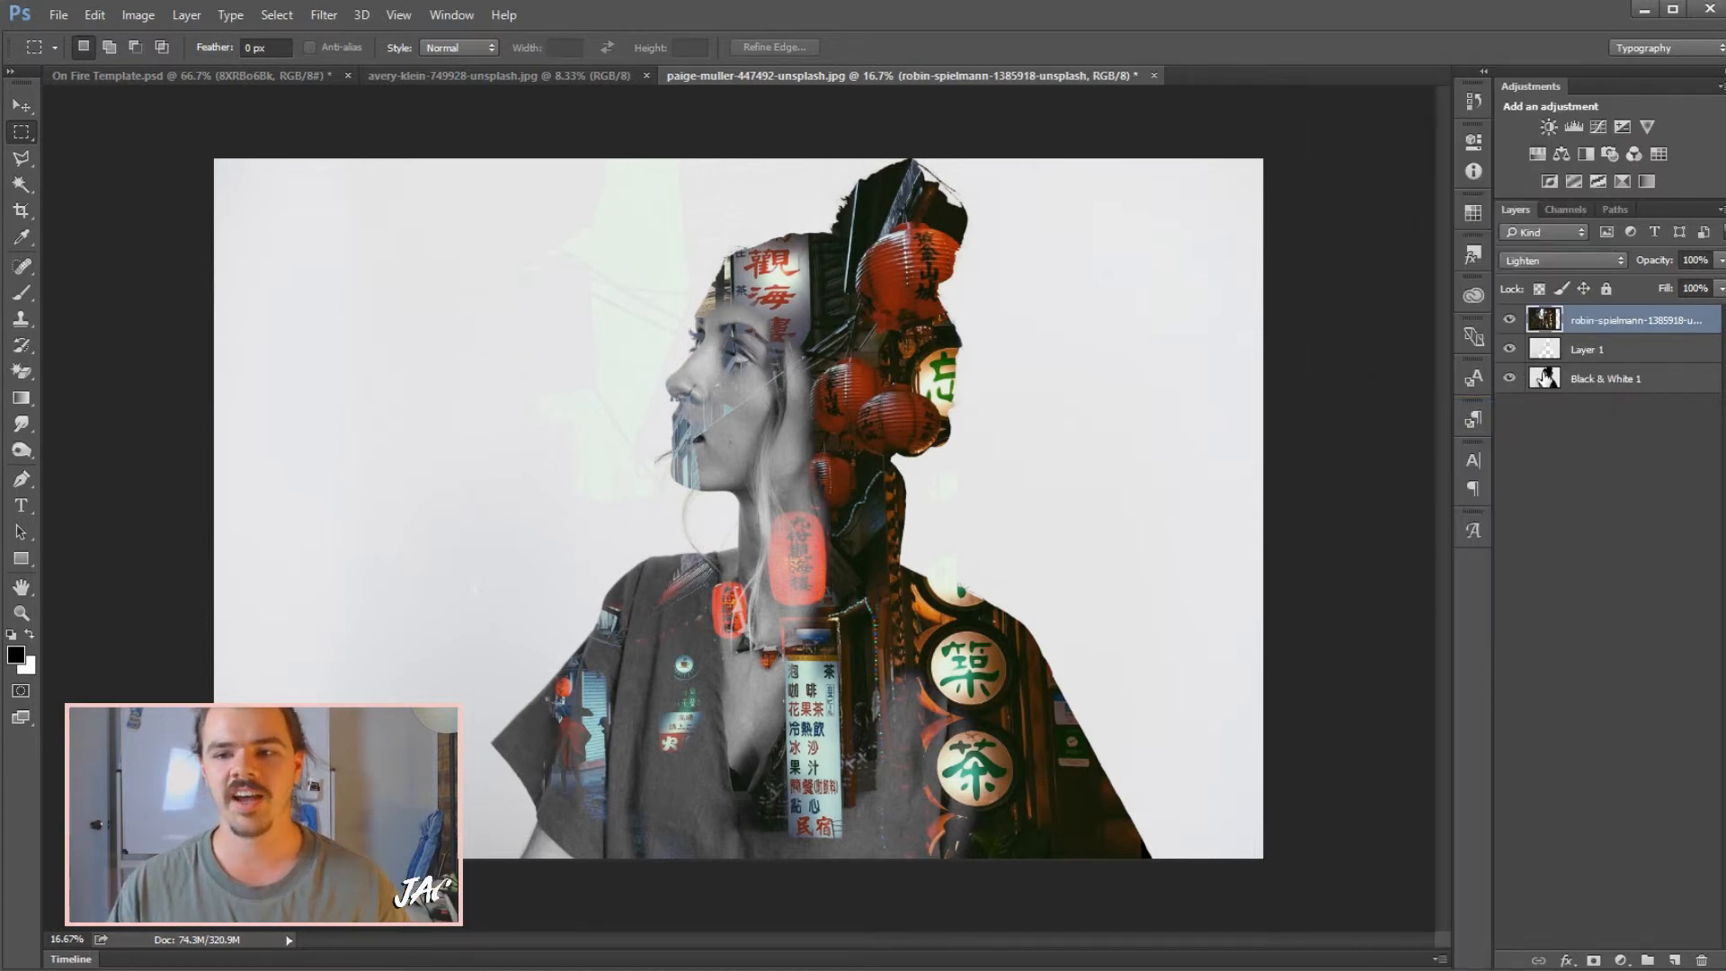
Select the backdrop areas on Layer 1 with the Magic Wand, delete them from the street photo layer, and clear the selection
click(1587, 348)
click(22, 185)
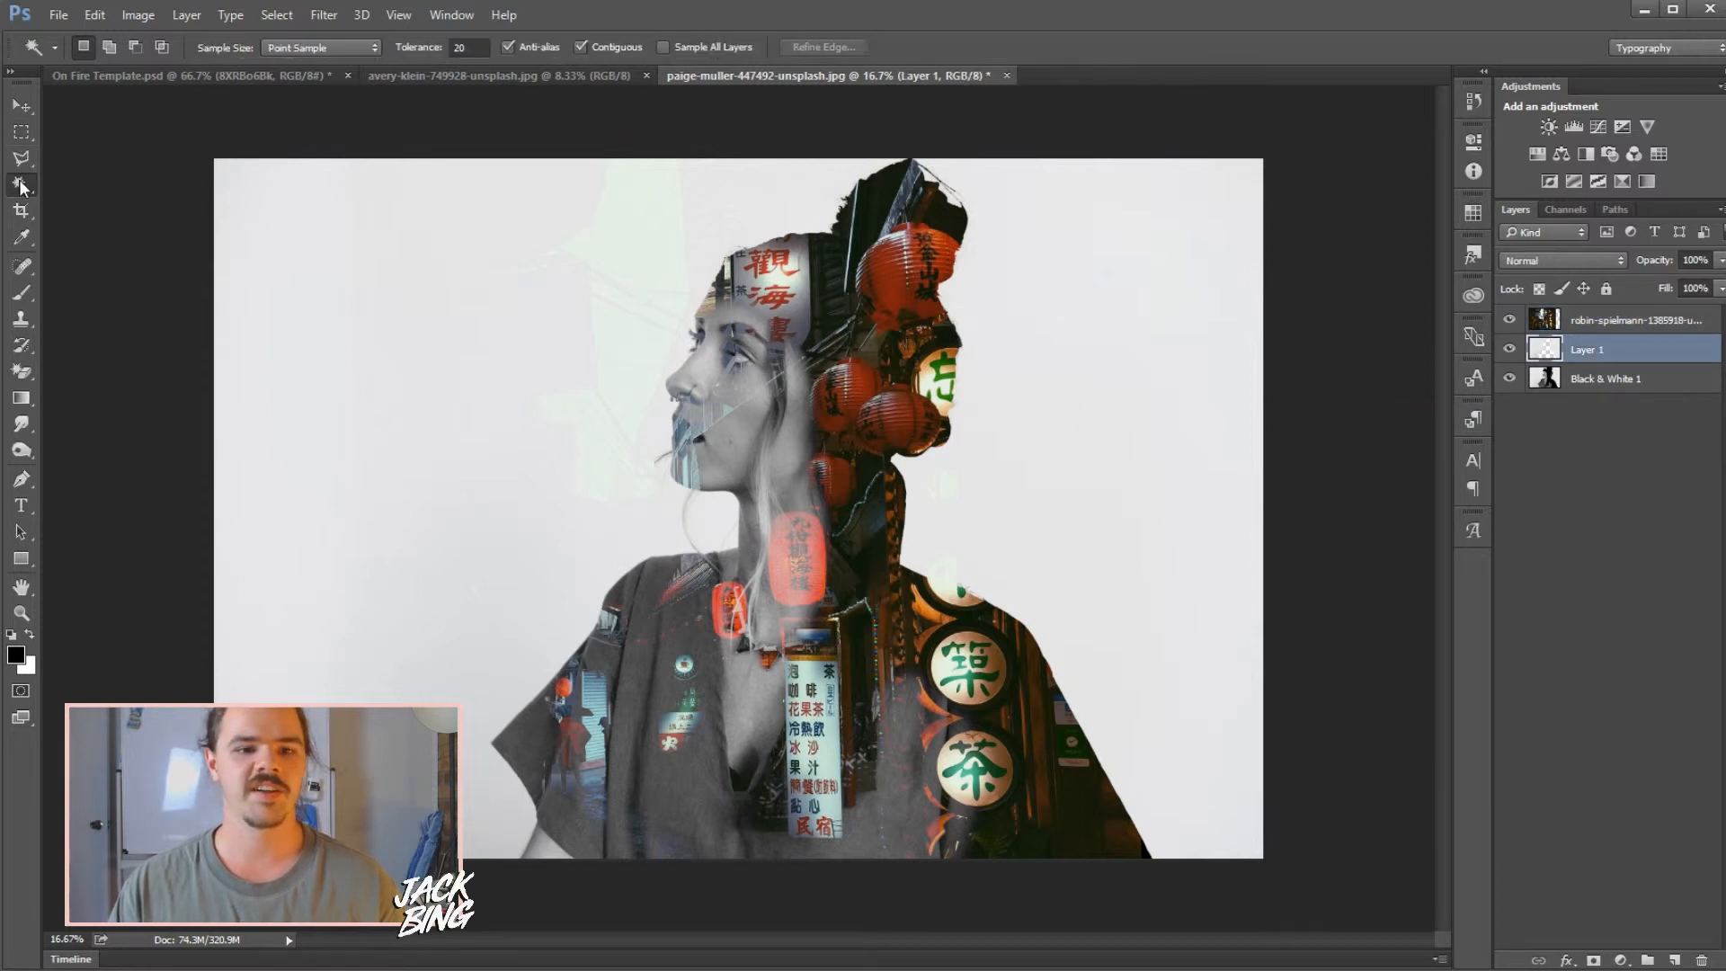
click(391, 325)
shift+click(1193, 501)
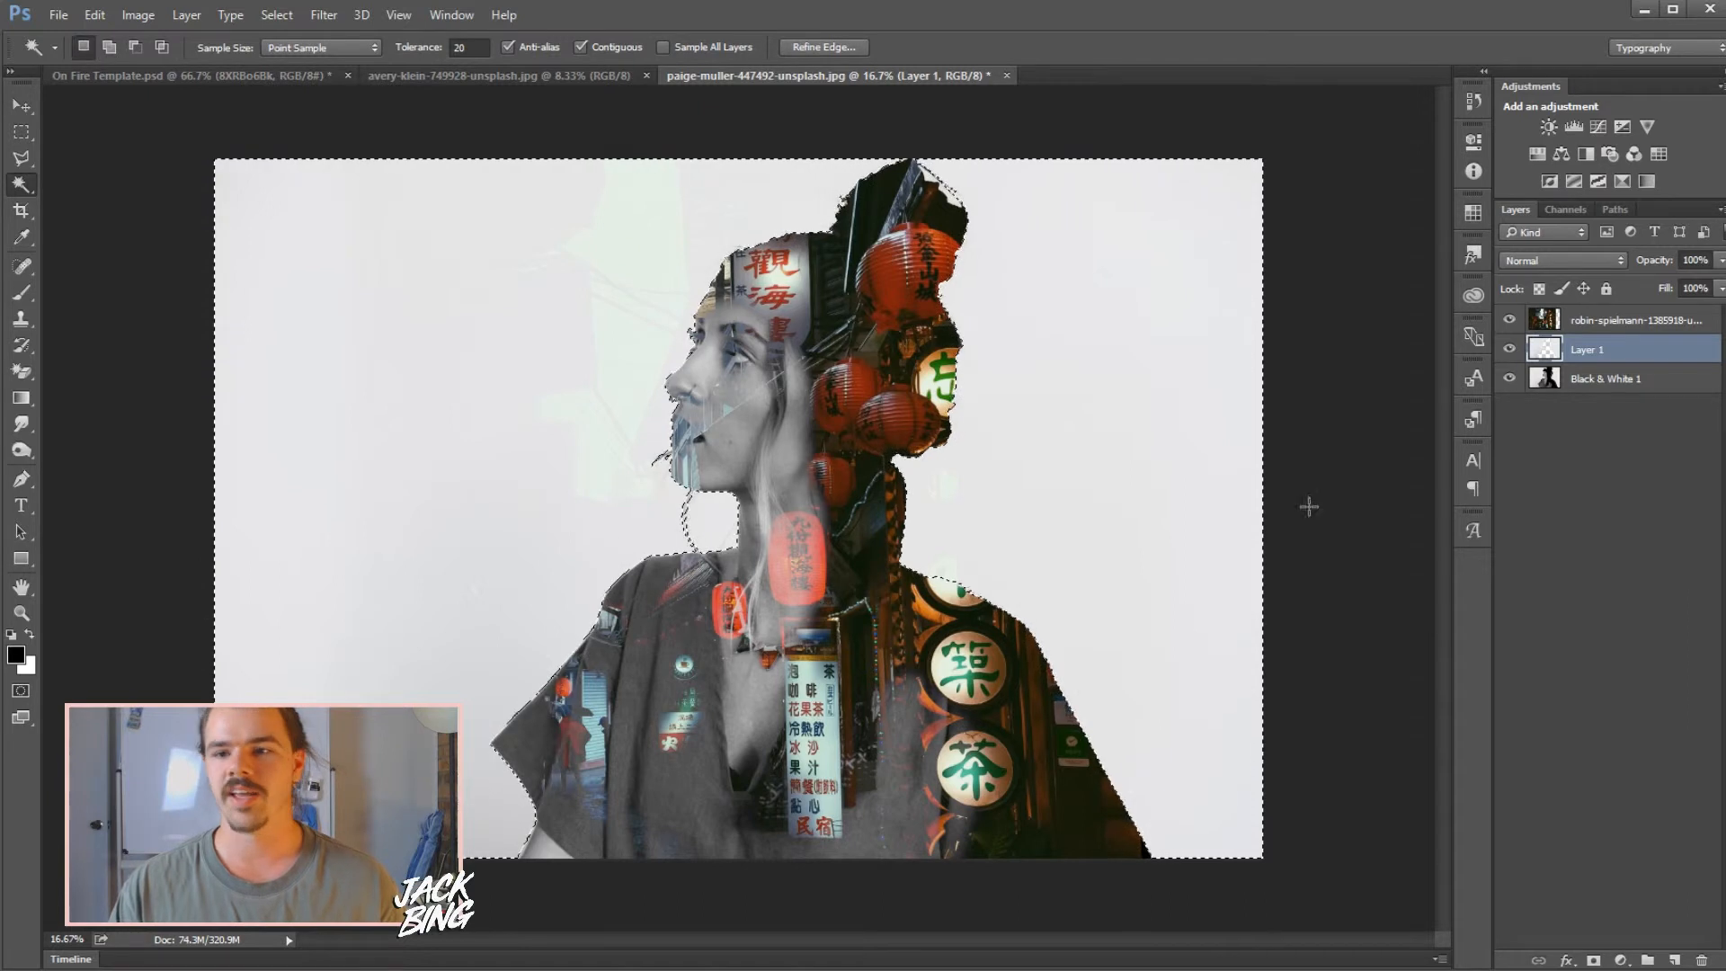
click(1615, 325)
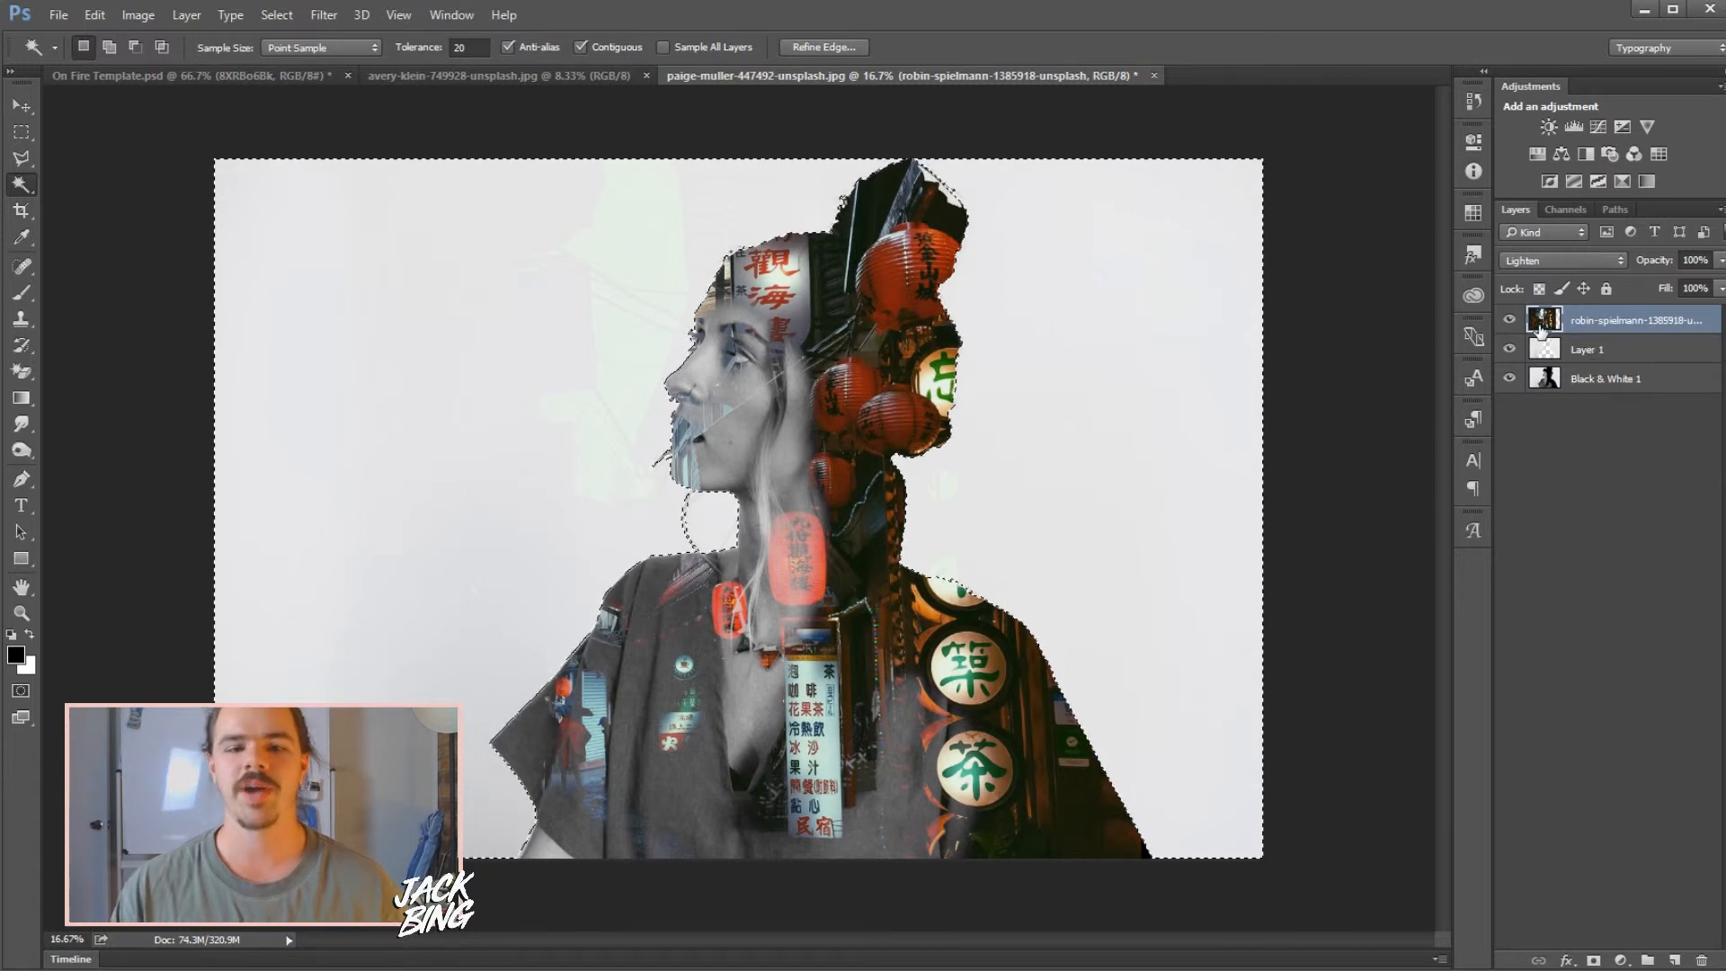
key(Delete)
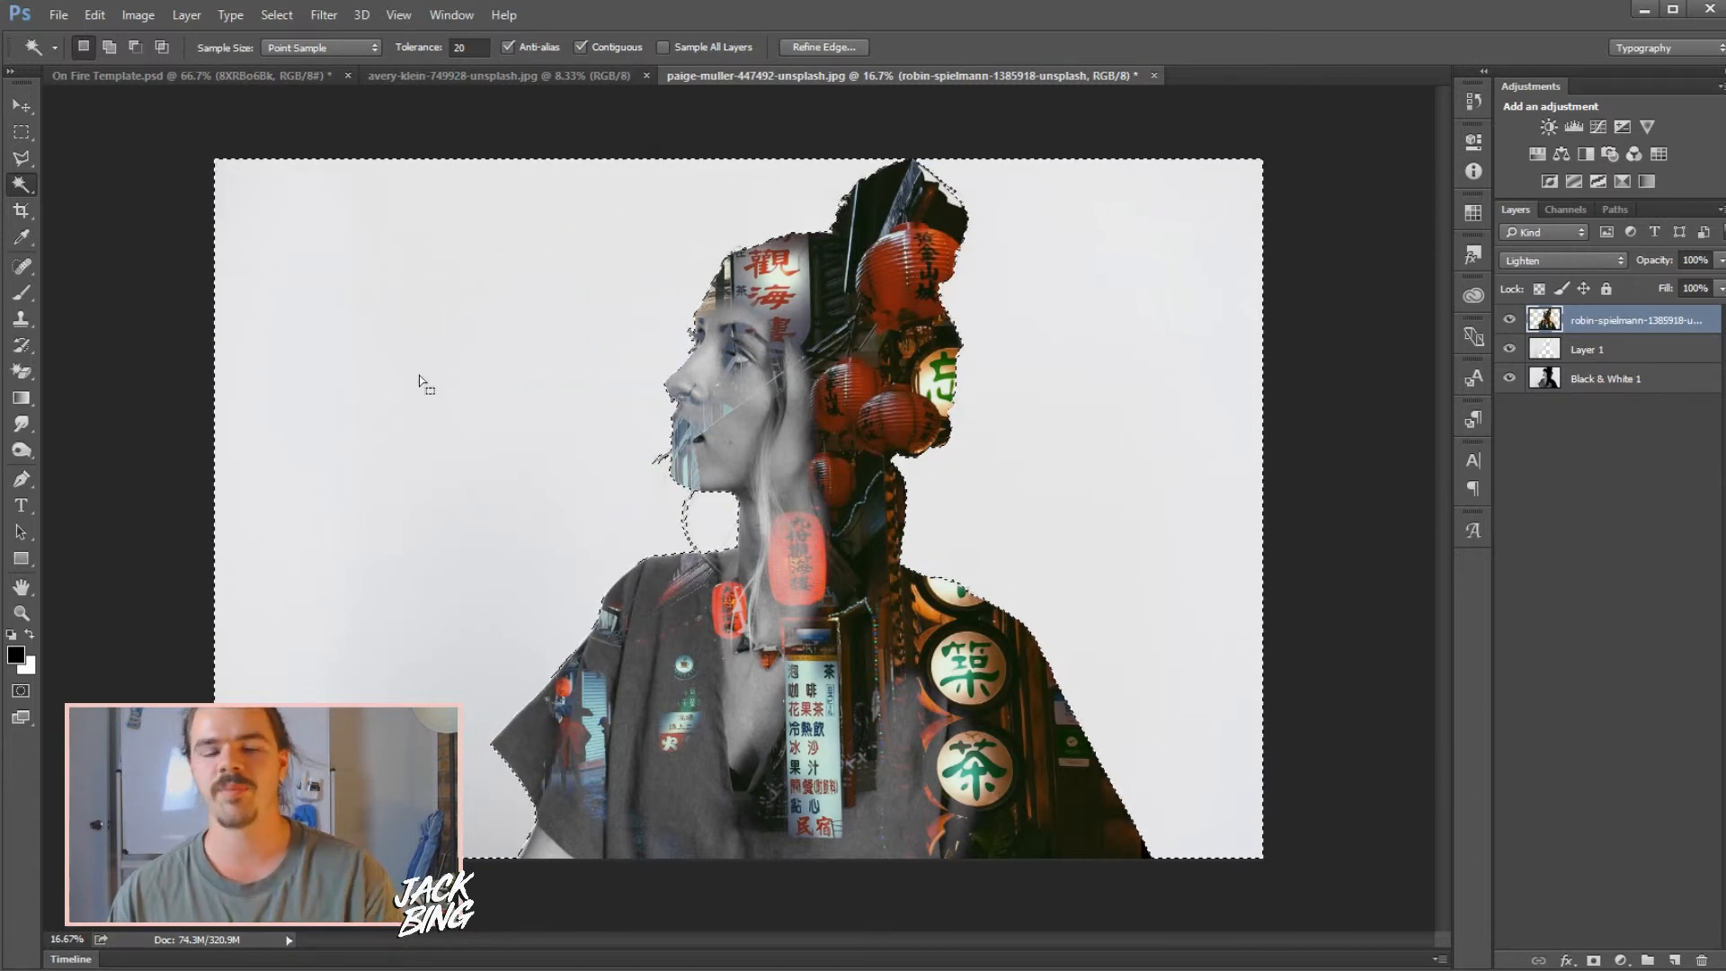
key(ctrl+d)
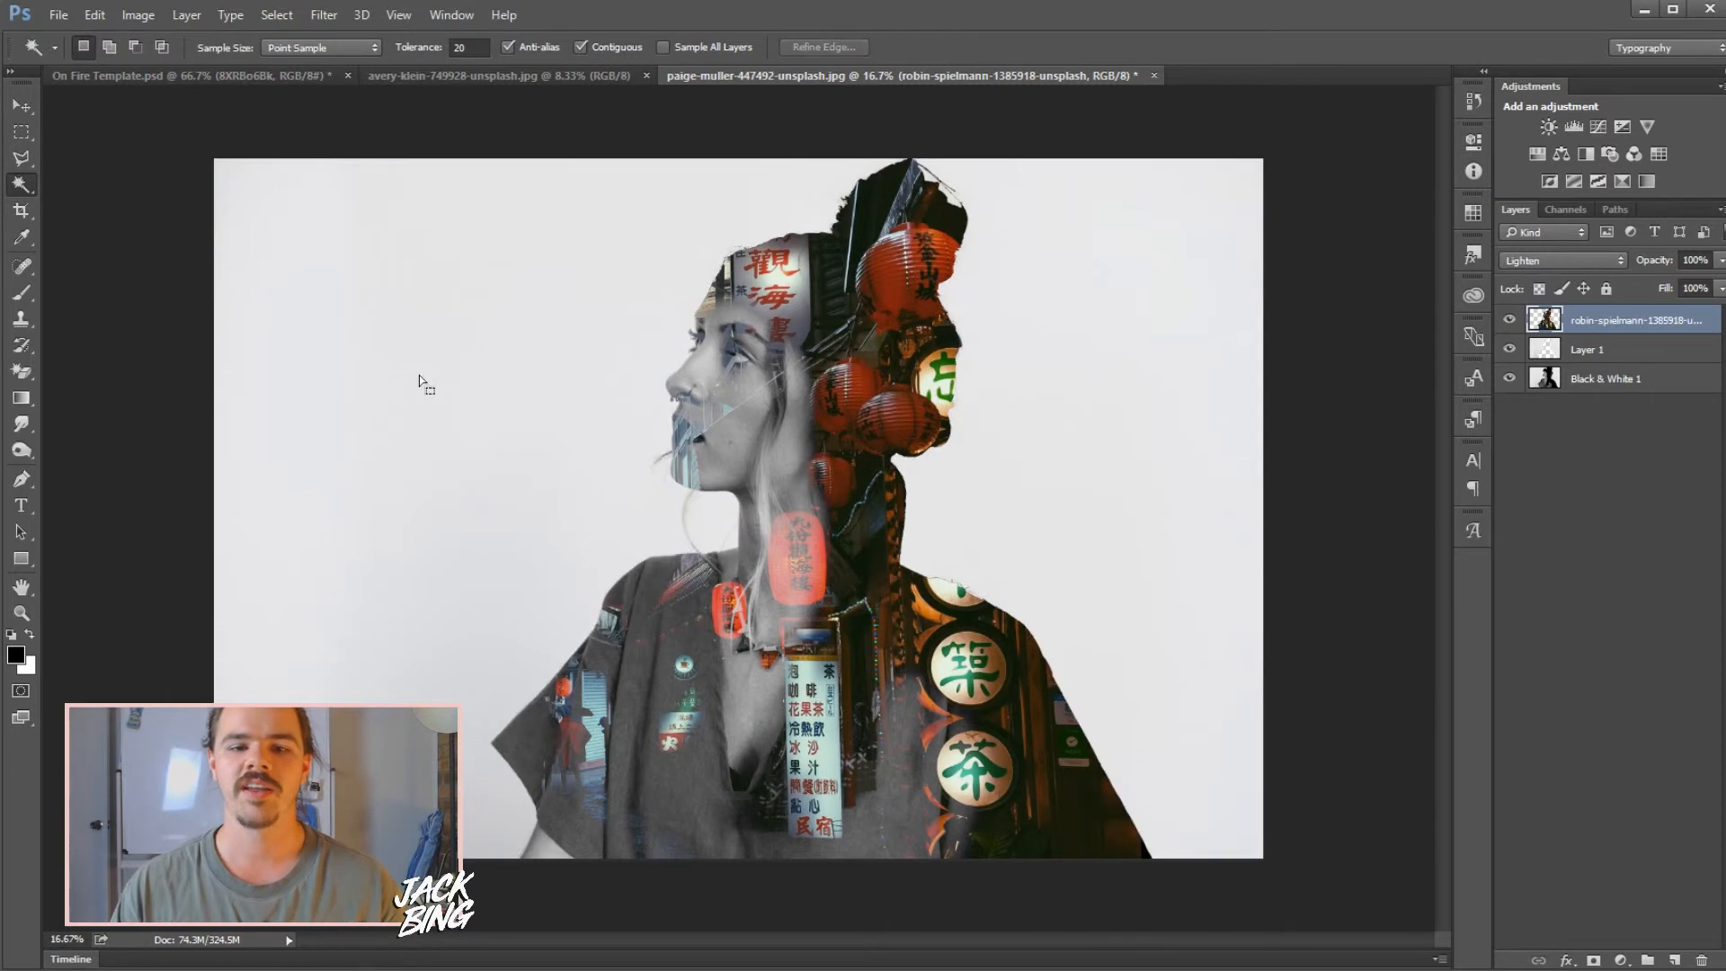